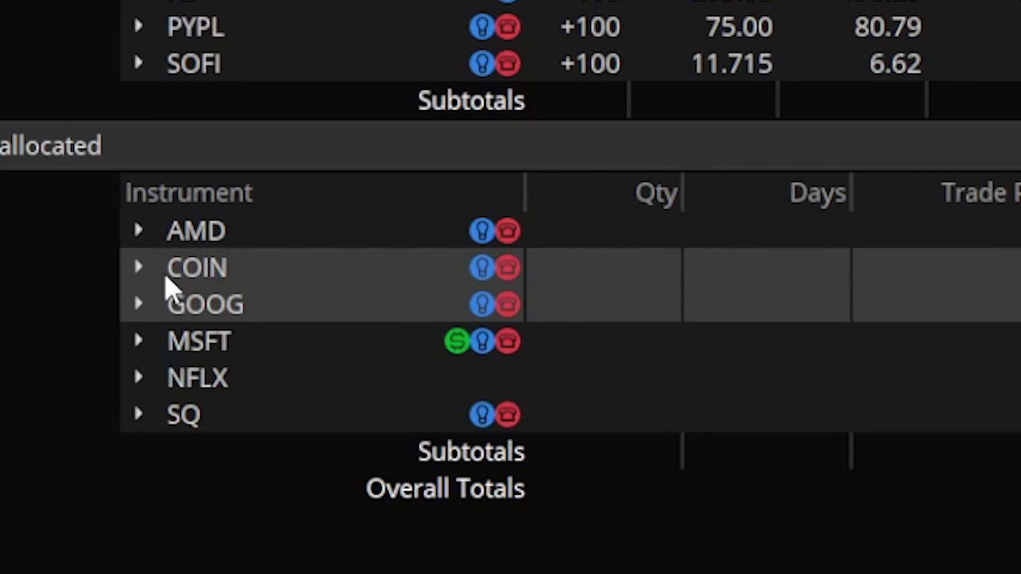
Step: Expand COIN in the Unallocated list to reveal its +5 20 JAN 23 65 CALL leg
{"action": "left_click", "coordinate": [165, 278]}
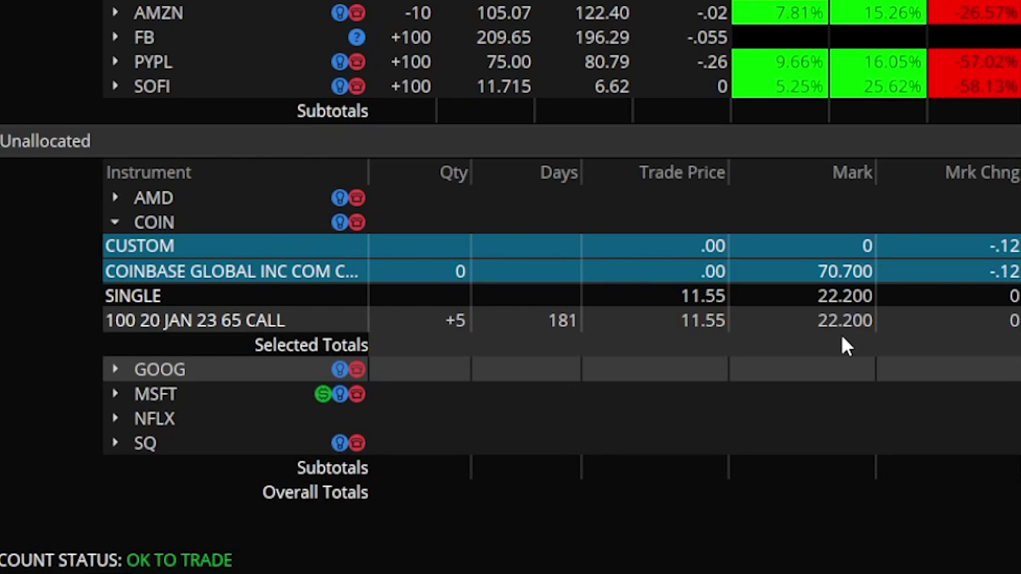
{"action": "right_click", "coordinate": [239, 320]}
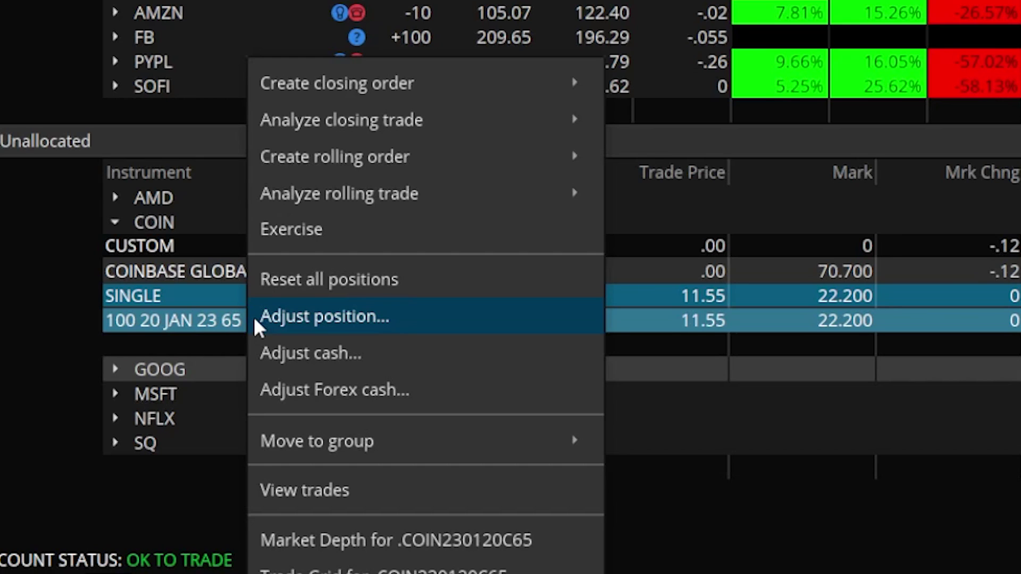
{"action": "mouse_move", "coordinate": [412, 110]}
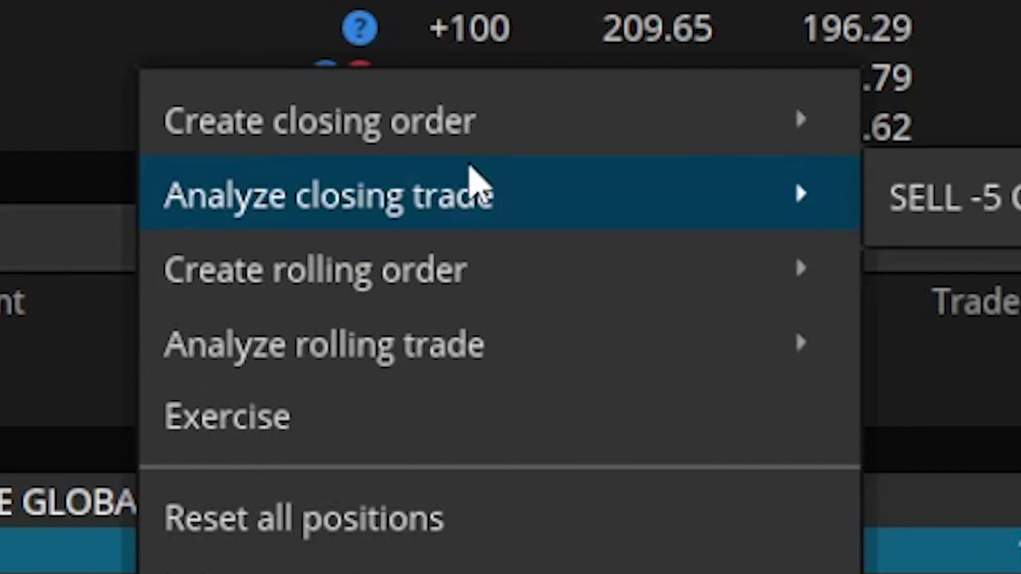
{"action": "mouse_move", "coordinate": [471, 149]}
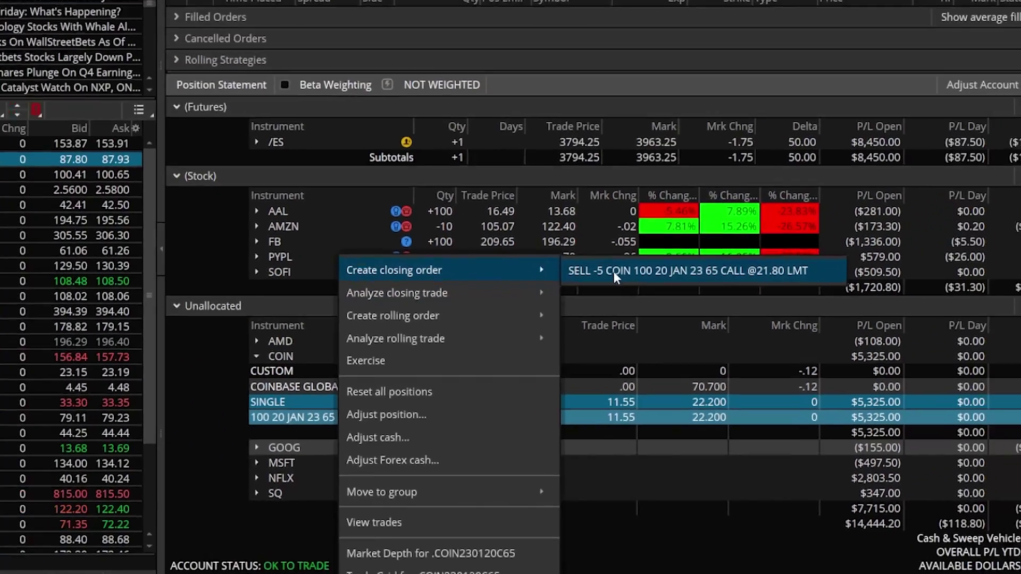
{"action": "left_click", "coordinate": [556, 126]}
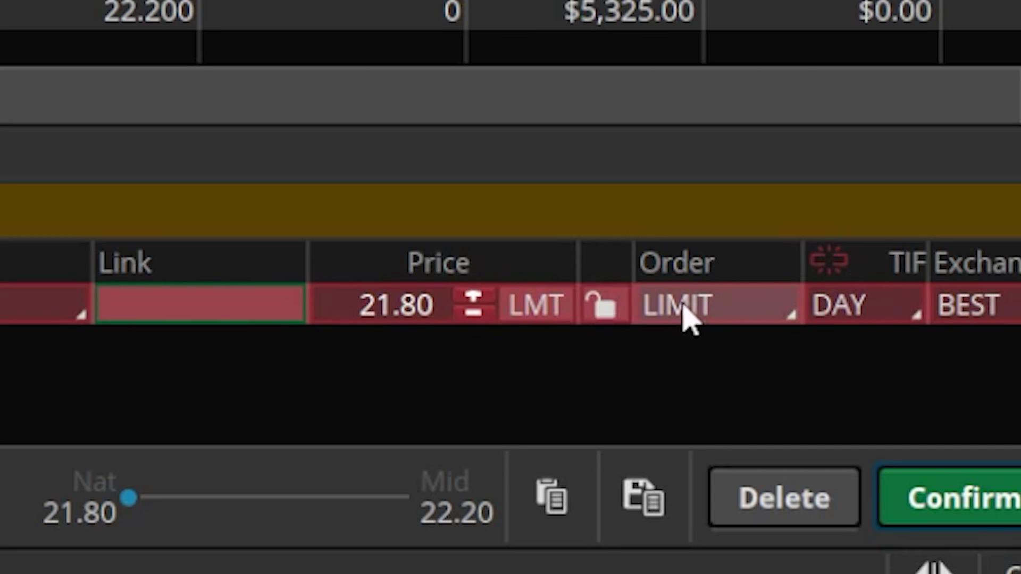
{"action": "left_click", "coordinate": [707, 314]}
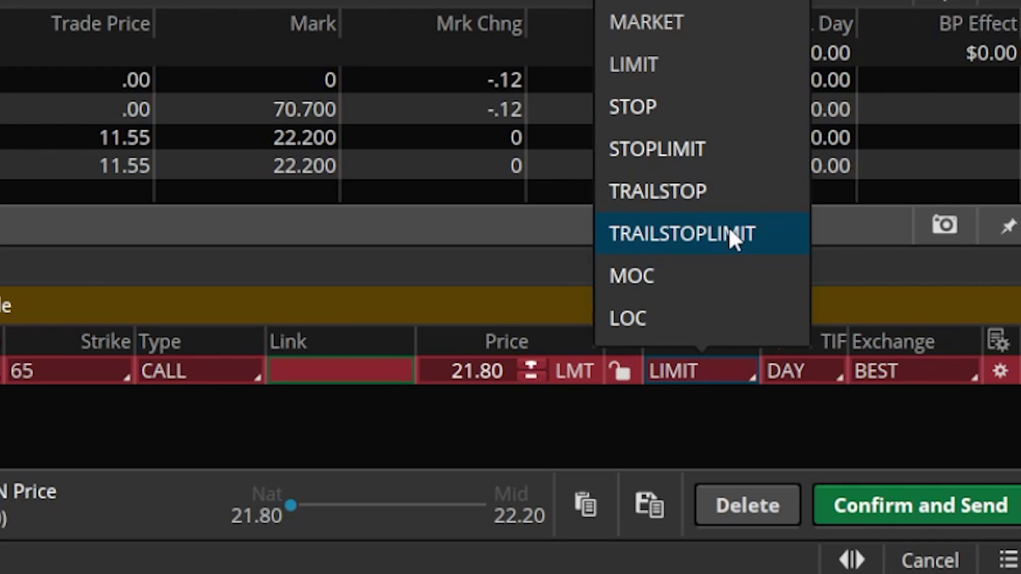
Step: Change the COIN closing order to a STOP at 17.00, good till cancelled
{"action": "left_click", "coordinate": [697, 109]}
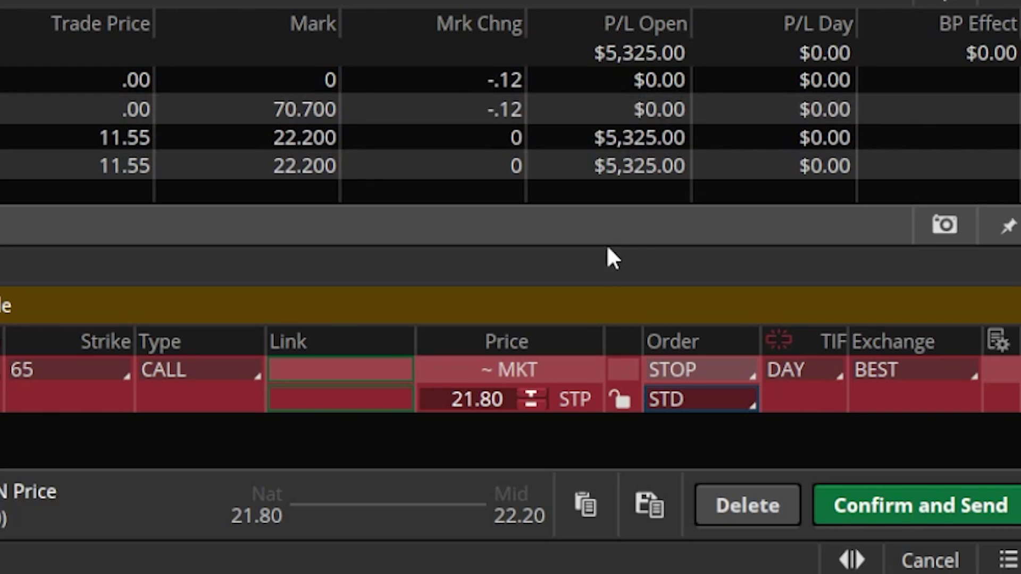
{"action": "left_click", "coordinate": [446, 399]}
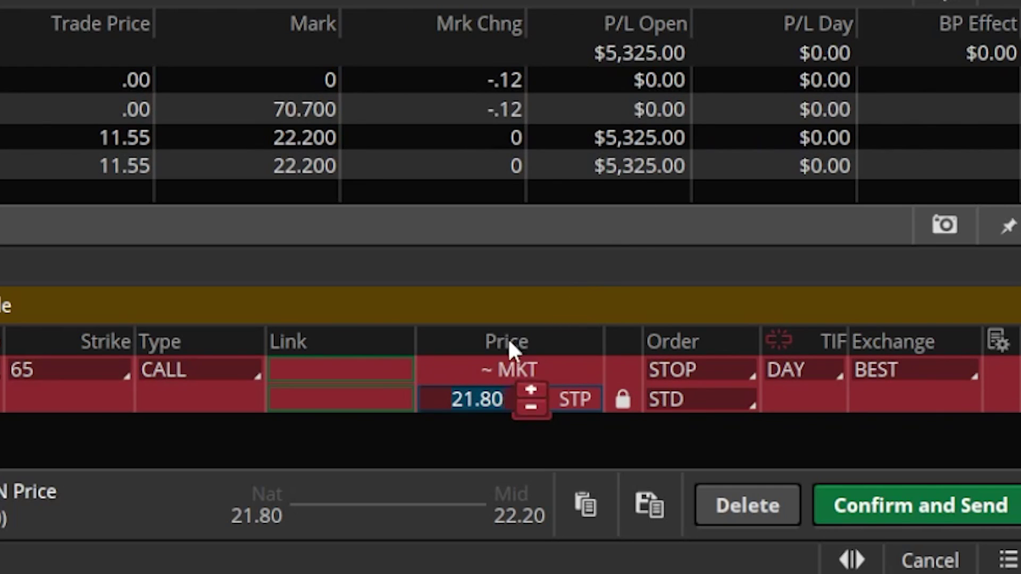
{"action": "type", "text": "1"}
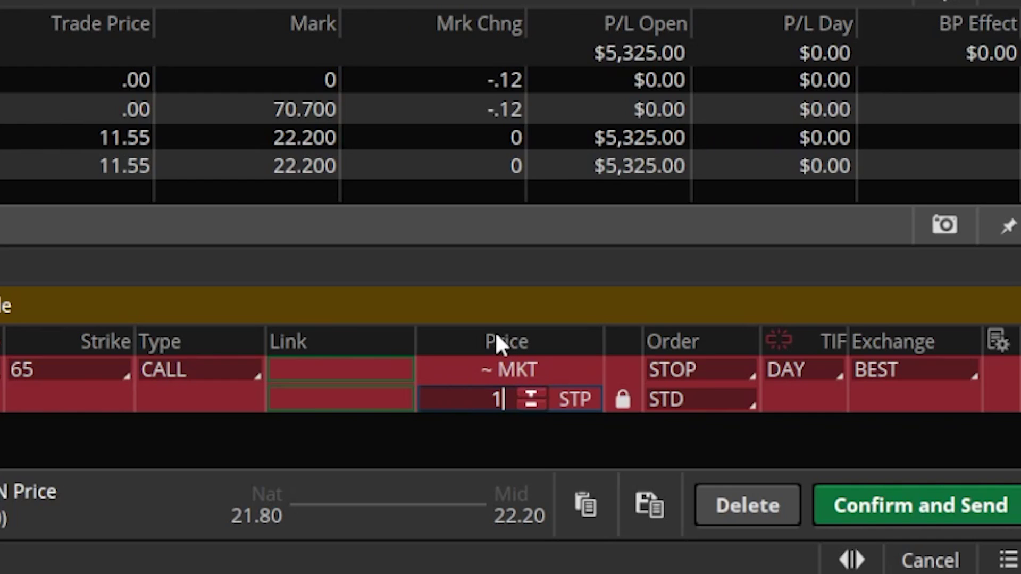
{"action": "type", "text": "7"}
{"action": "left_click", "coordinate": [805, 369]}
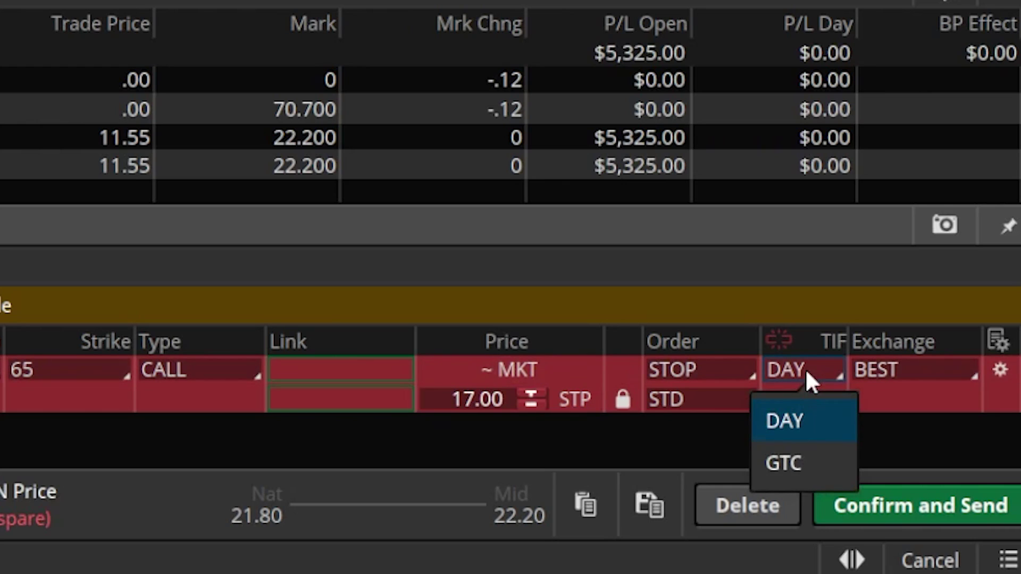
{"action": "left_click", "coordinate": [803, 470]}
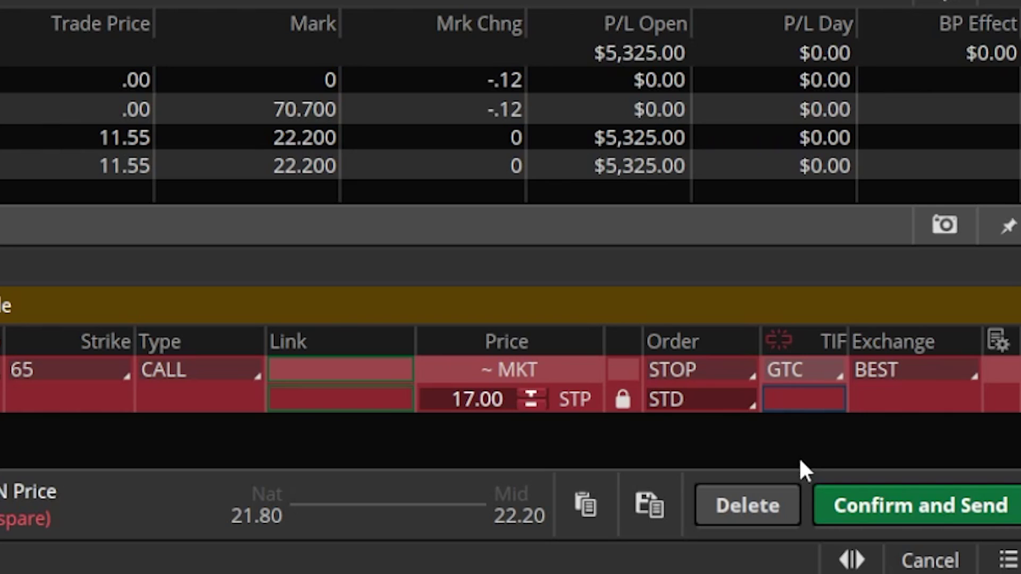
Step: Switch the COIN closing order to TRAILSTOP with a -1 trailing offset
{"action": "left_click", "coordinate": [706, 367]}
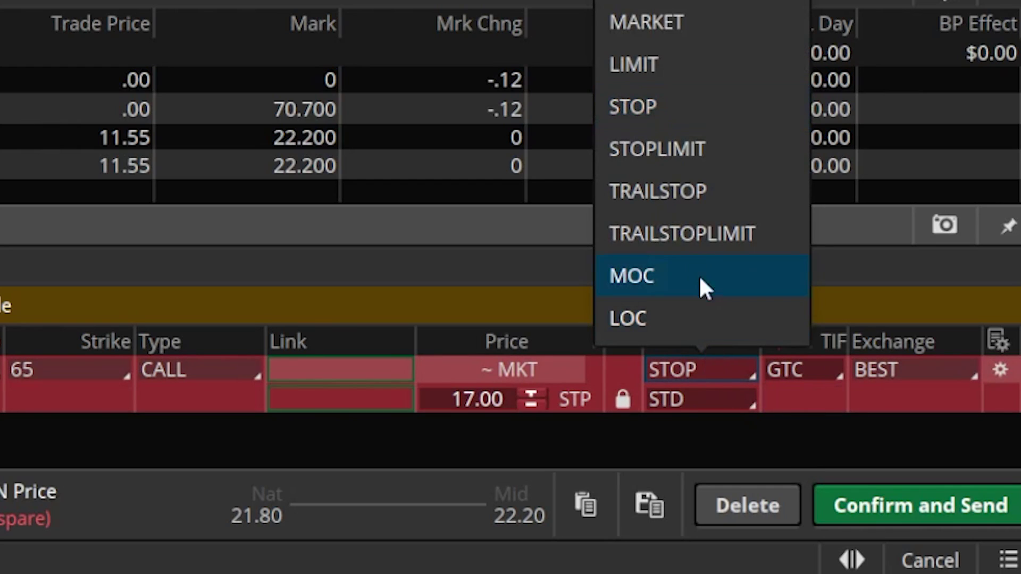
{"action": "left_click", "coordinate": [689, 198]}
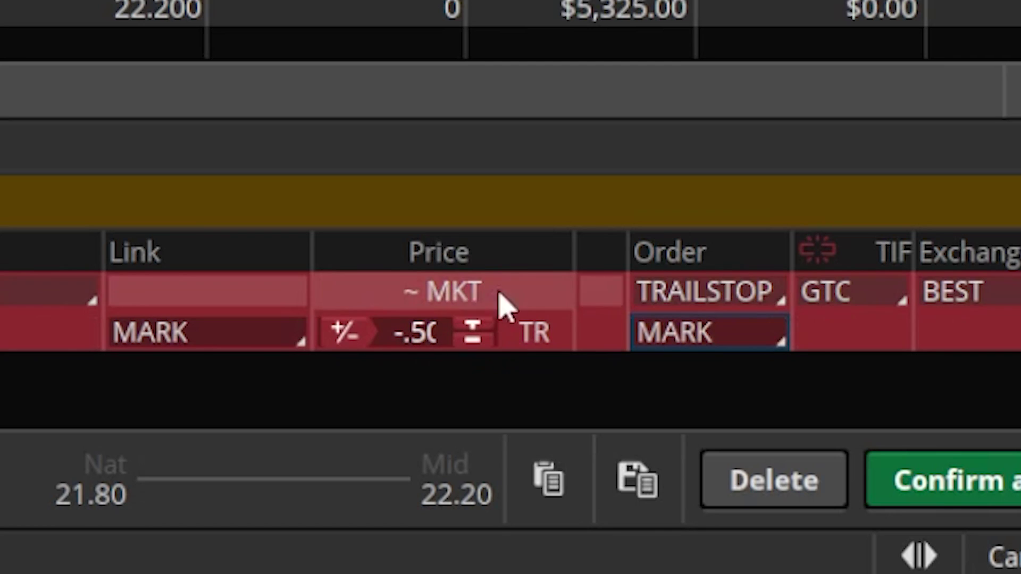
{"action": "left_click_drag", "start_coordinate": [574, 245], "coordinate": [623, 248]}
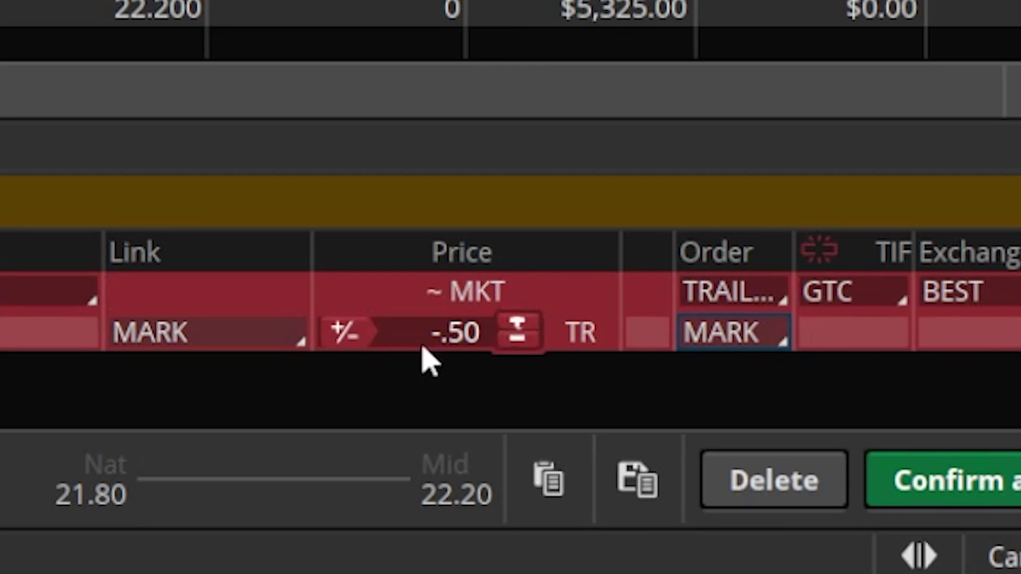
{"action": "left_click_drag", "start_coordinate": [428, 333], "coordinate": [513, 343]}
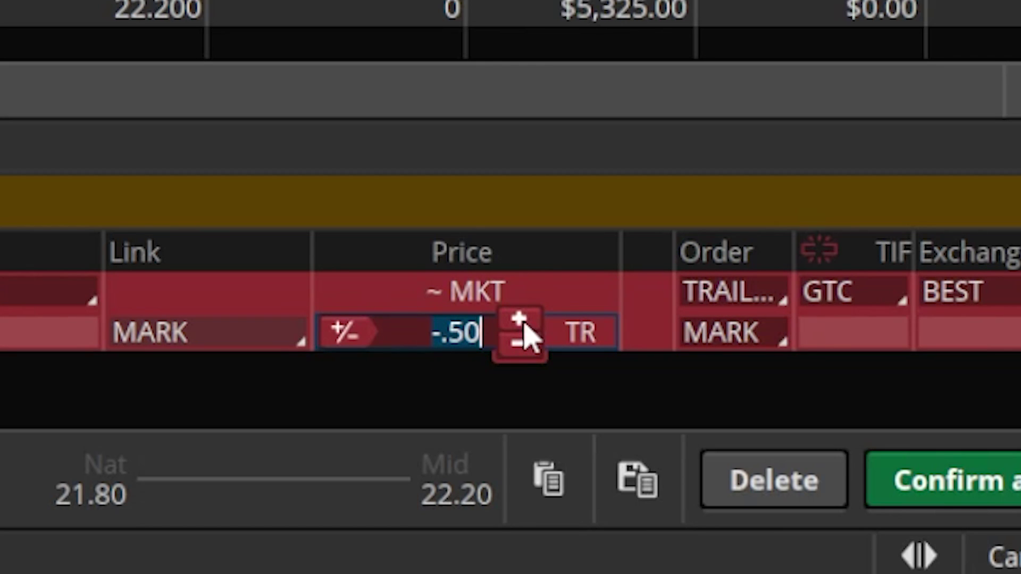
{"action": "type", "text": "-1"}
{"action": "key", "text": "Return"}
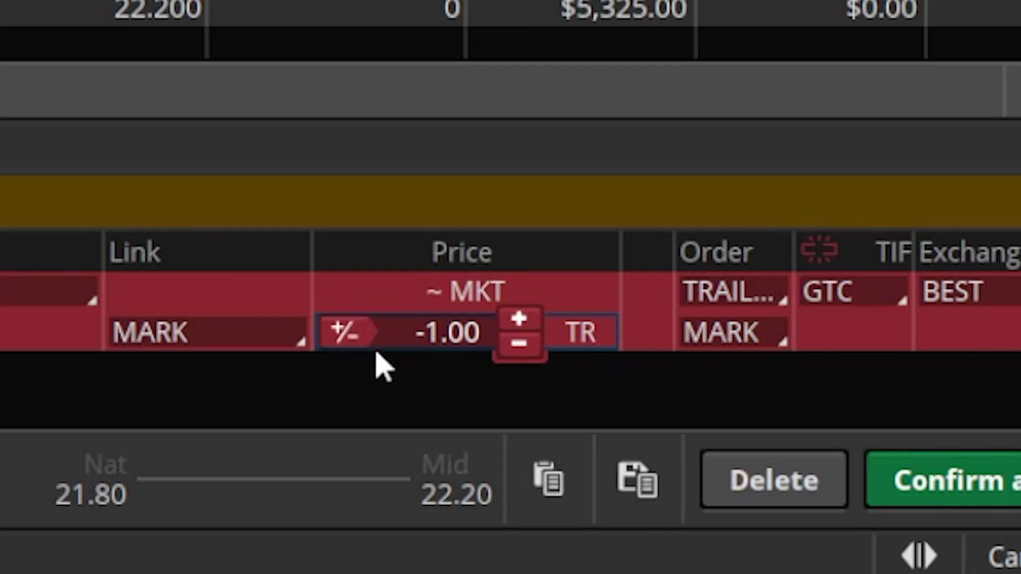
Step: Express the trailing offset as a percentage, -1.00% from MARK
{"action": "left_click", "coordinate": [364, 338]}
{"action": "left_click", "coordinate": [364, 338]}
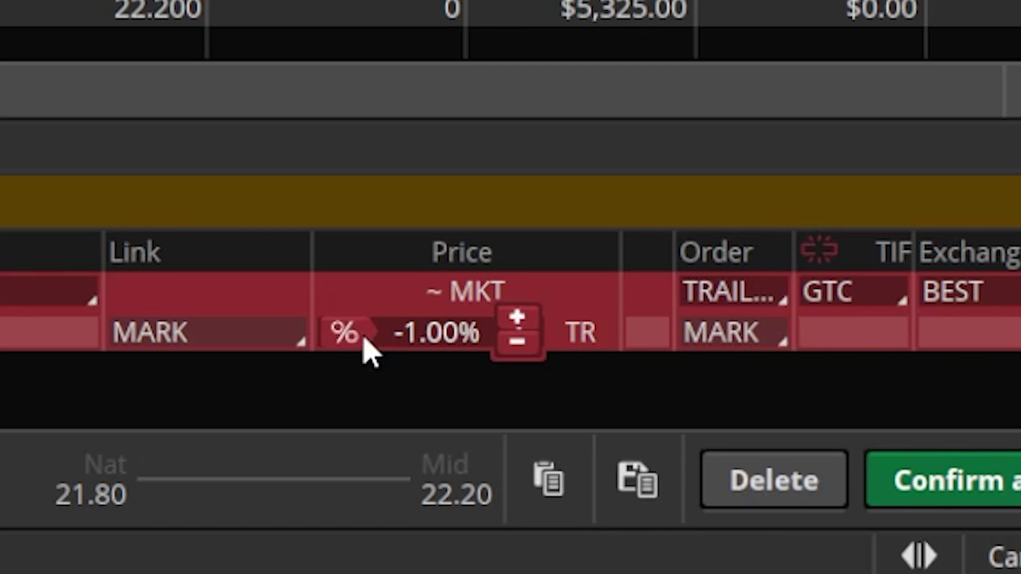
{"action": "left_click", "coordinate": [400, 333]}
{"action": "left_click_drag", "start_coordinate": [403, 333], "coordinate": [520, 327]}
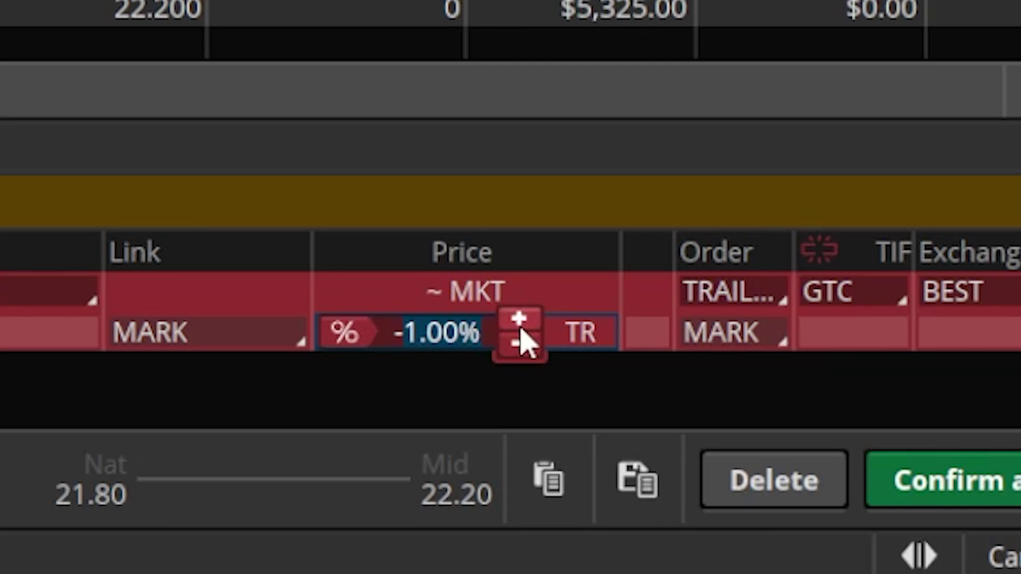
Step: Set the trailing offset to -10% and send the GTC trailing stop order
{"action": "type", "text": "10"}
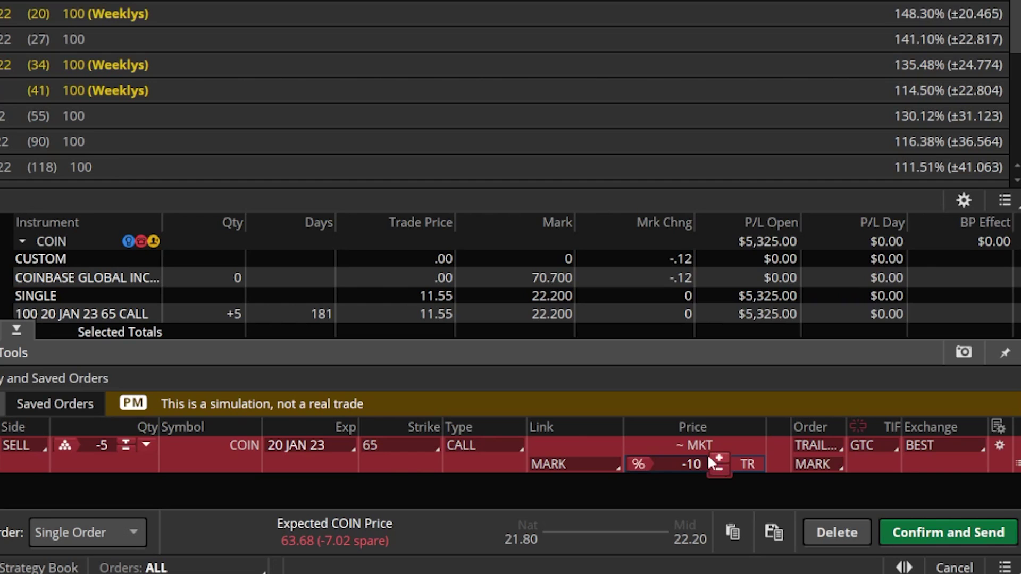
{"action": "left_click", "coordinate": [935, 524]}
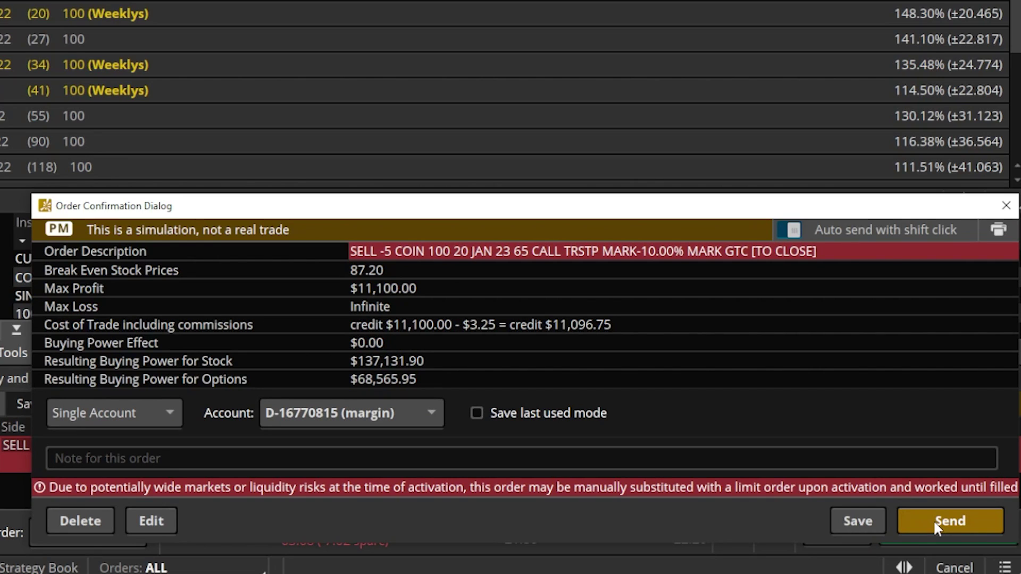
{"action": "left_click", "coordinate": [934, 521]}
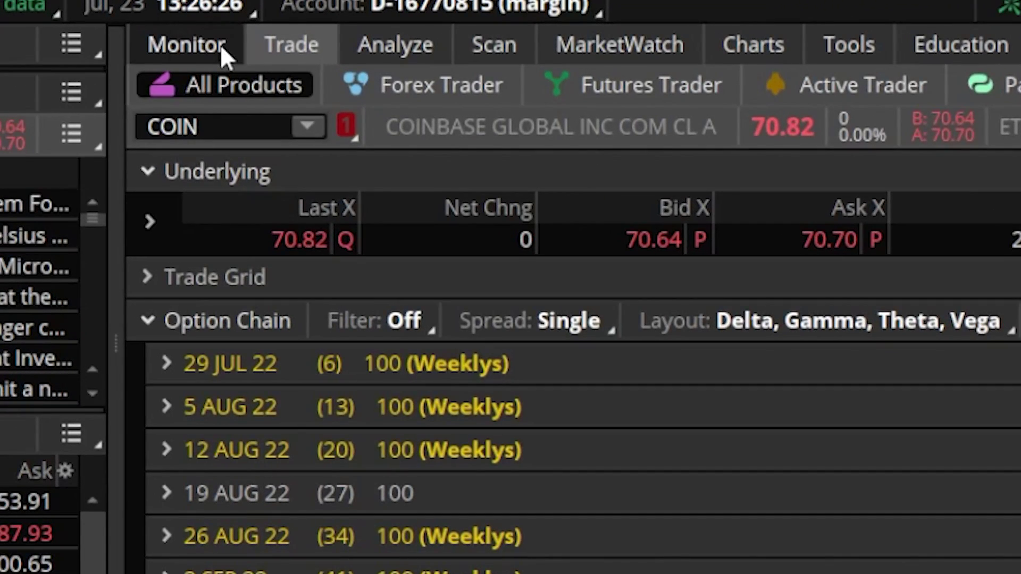
Step: Back on Monitor, expand AMD to show its 19 AUG 22 85/90/60/55 iron condor legs
{"action": "left_click", "coordinate": [308, 31]}
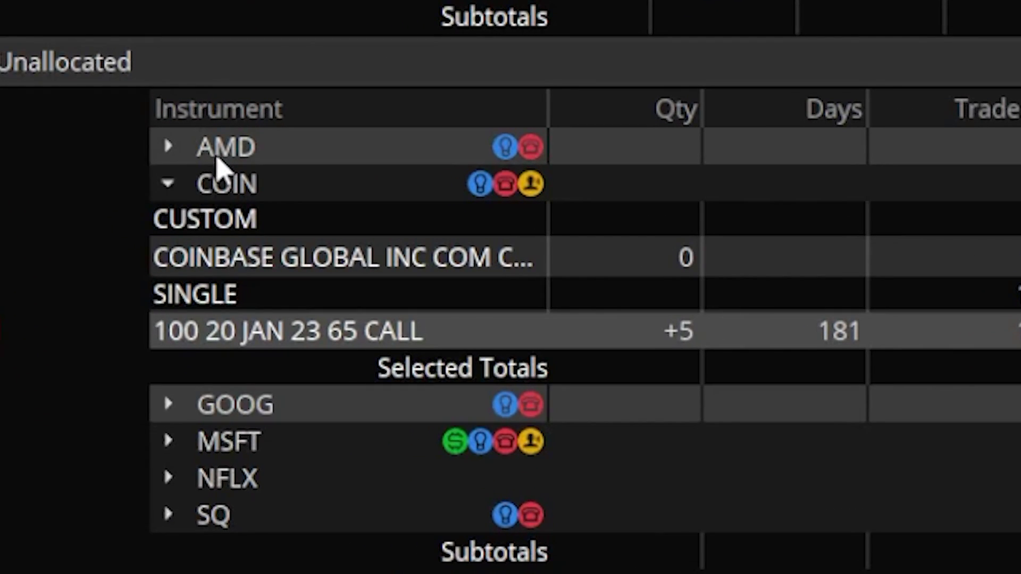
{"action": "left_click", "coordinate": [217, 159]}
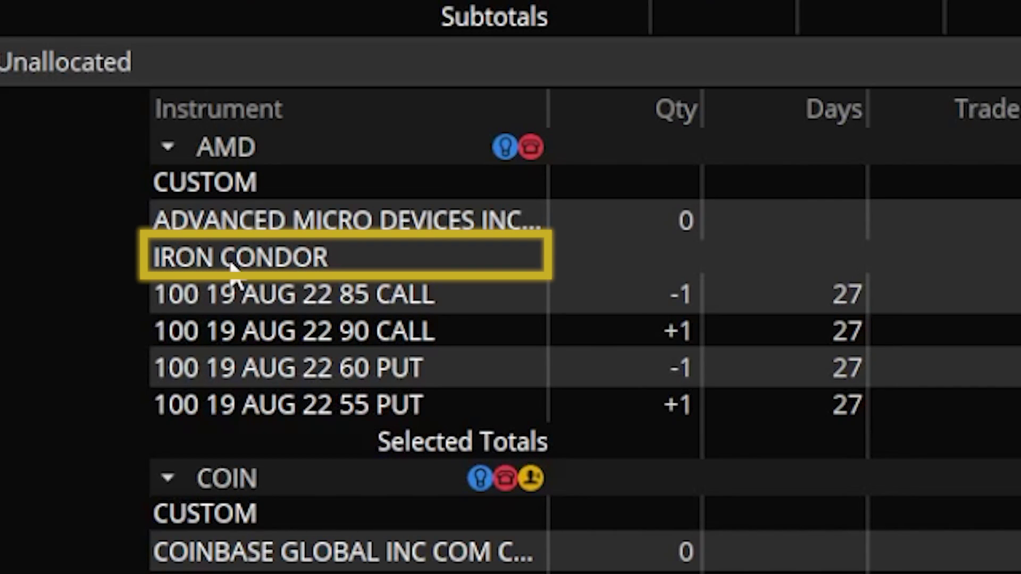
Step: List the AMD closing-order choices, led by BUY +1 IRON CONDOR 85/90/60/55 @2.80 LMT
{"action": "right_click", "coordinate": [238, 161]}
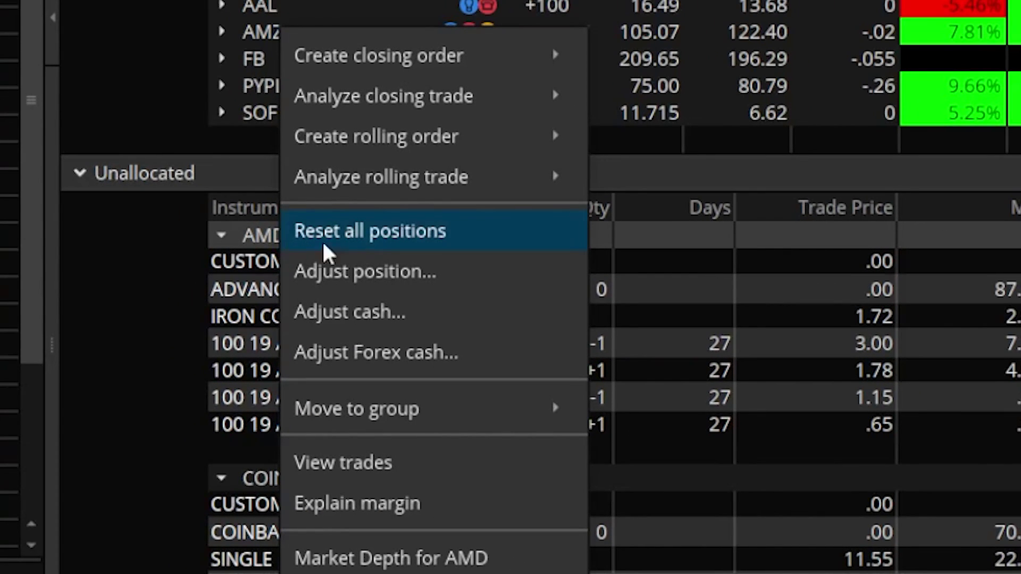
{"action": "mouse_move", "coordinate": [411, 68]}
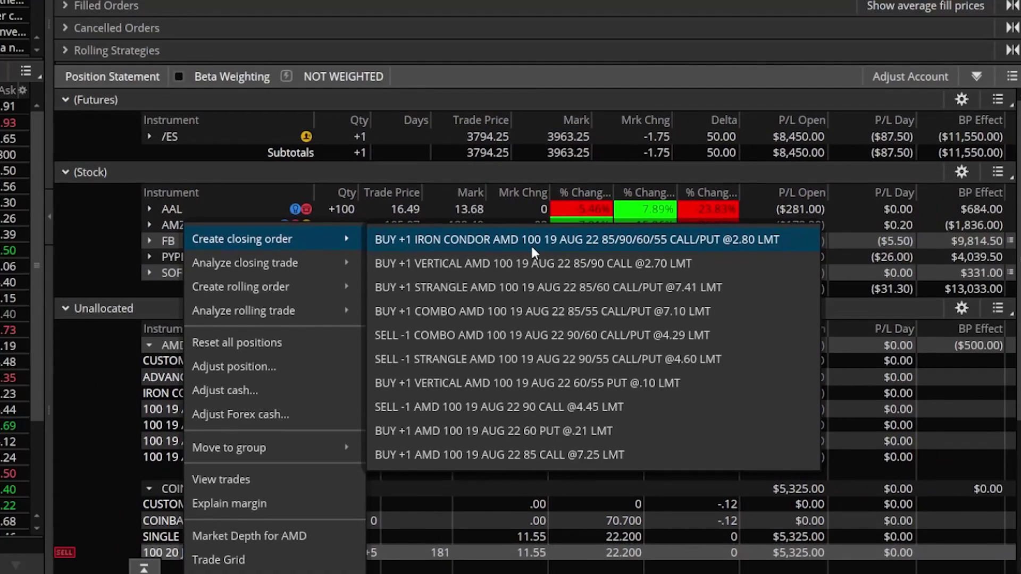
Step: Load the 2.80 iron condor closing order, make it a GTC stop at 3.15, and send it
{"action": "left_click", "coordinate": [505, 69]}
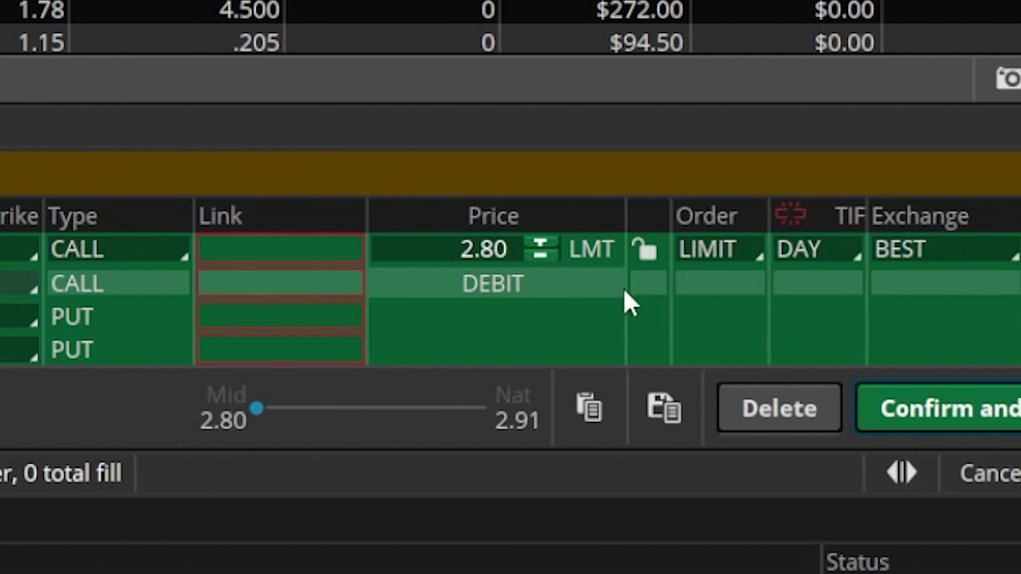
{"action": "left_click", "coordinate": [721, 258]}
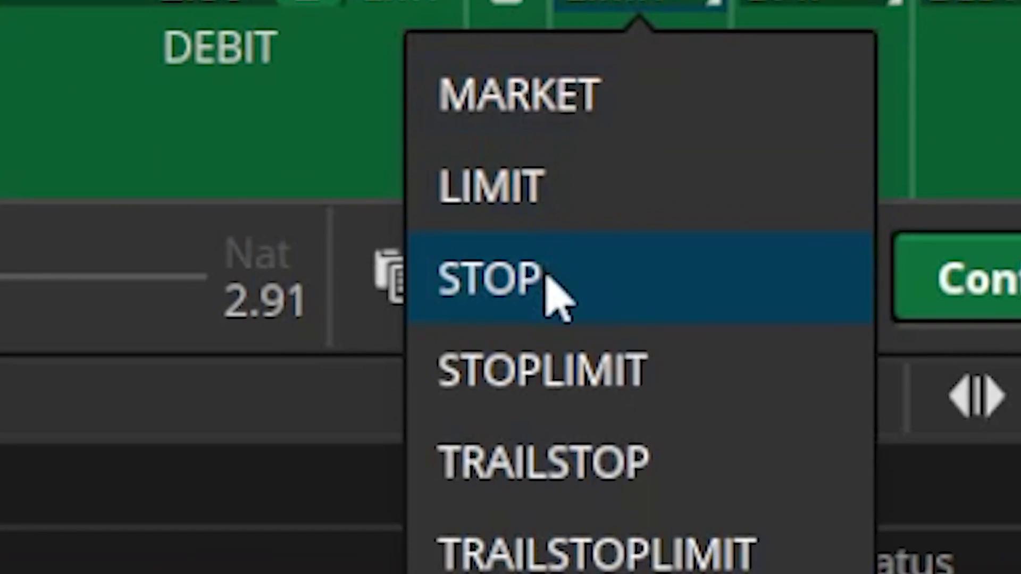
{"action": "left_click", "coordinate": [548, 277]}
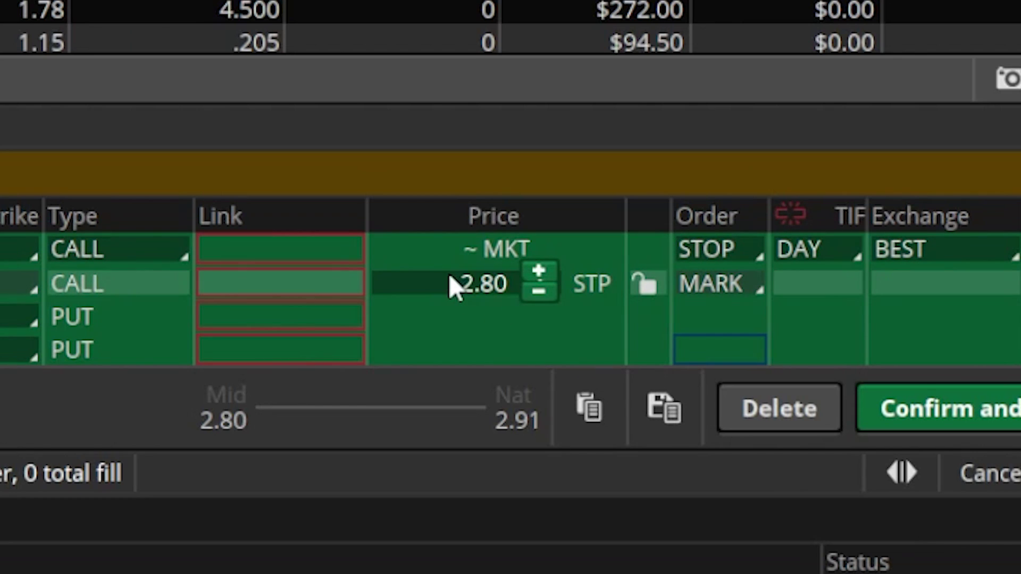
{"action": "left_click", "coordinate": [505, 287]}
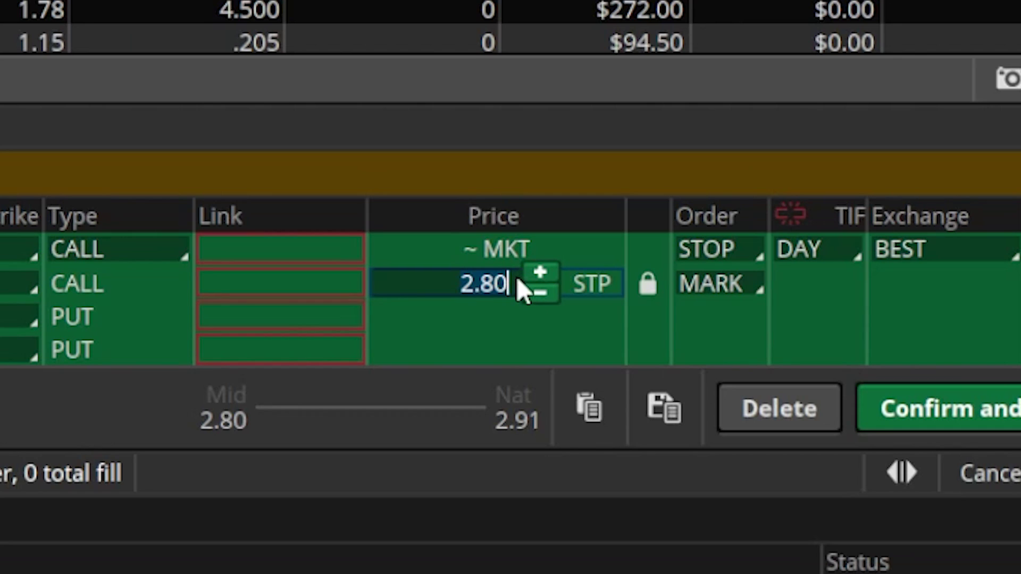
{"action": "type", "text": "3"}
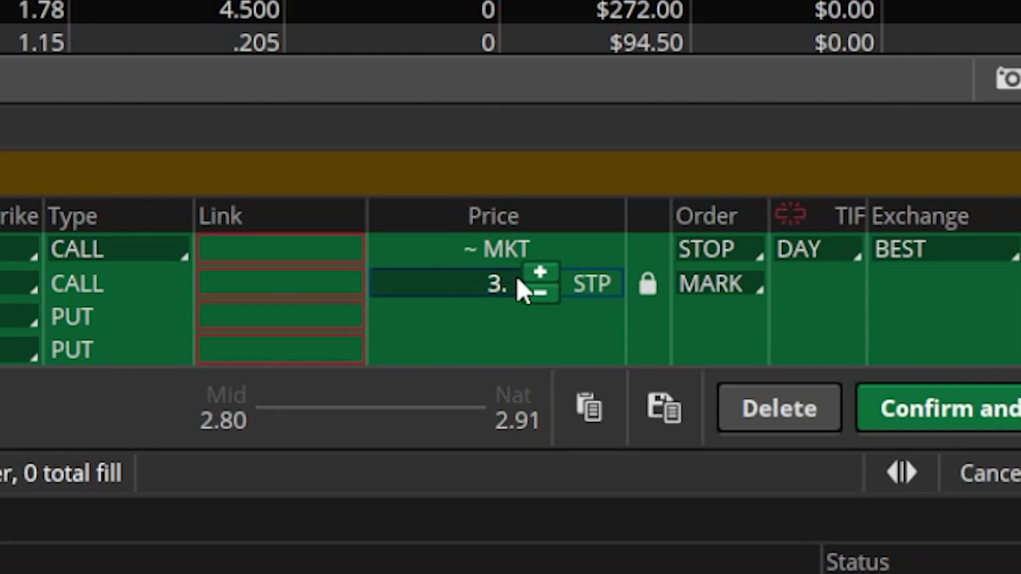
{"action": "type", "text": ".15"}
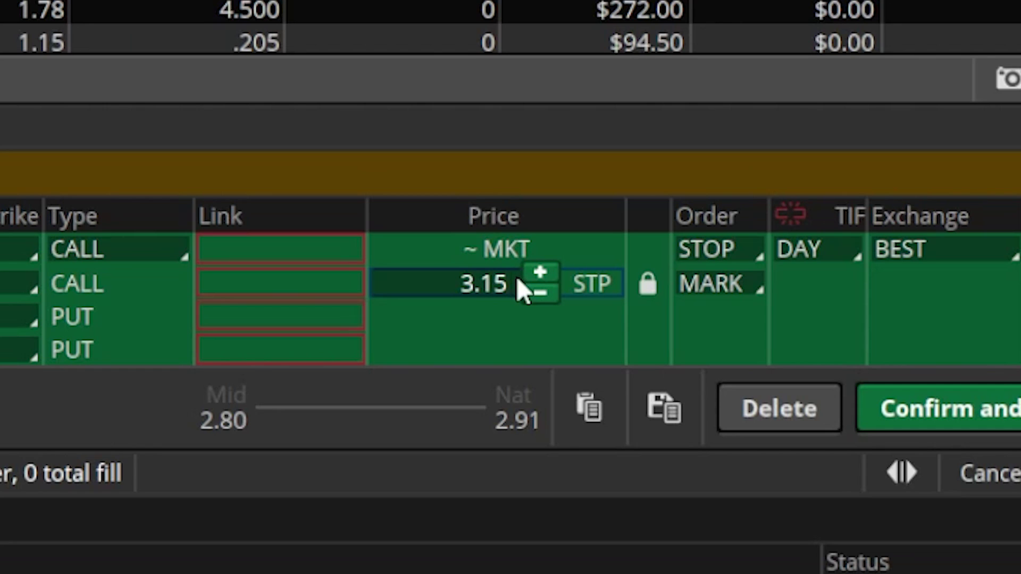
{"action": "left_click", "coordinate": [803, 251]}
{"action": "left_click", "coordinate": [823, 356]}
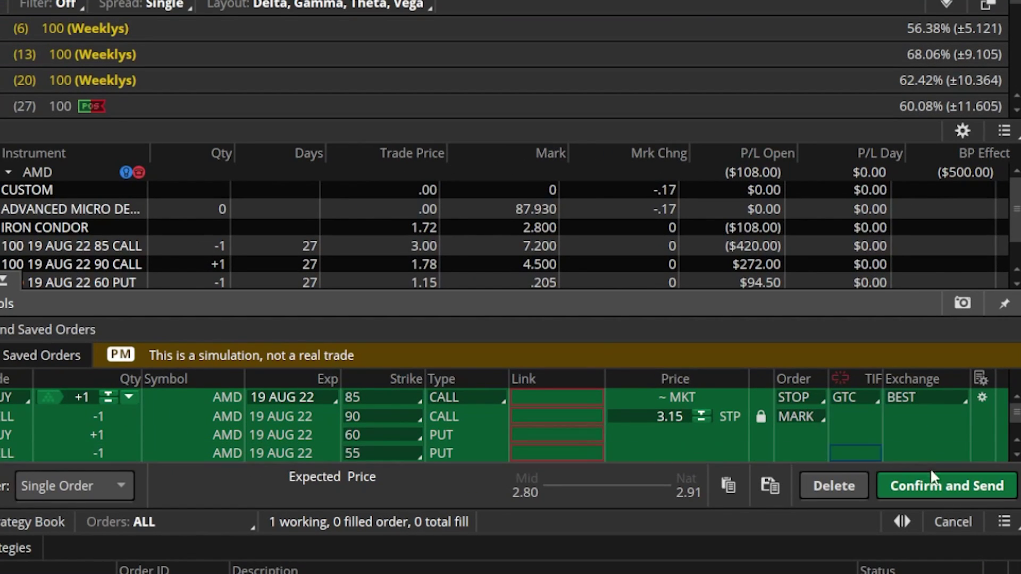
{"action": "left_click", "coordinate": [933, 482]}
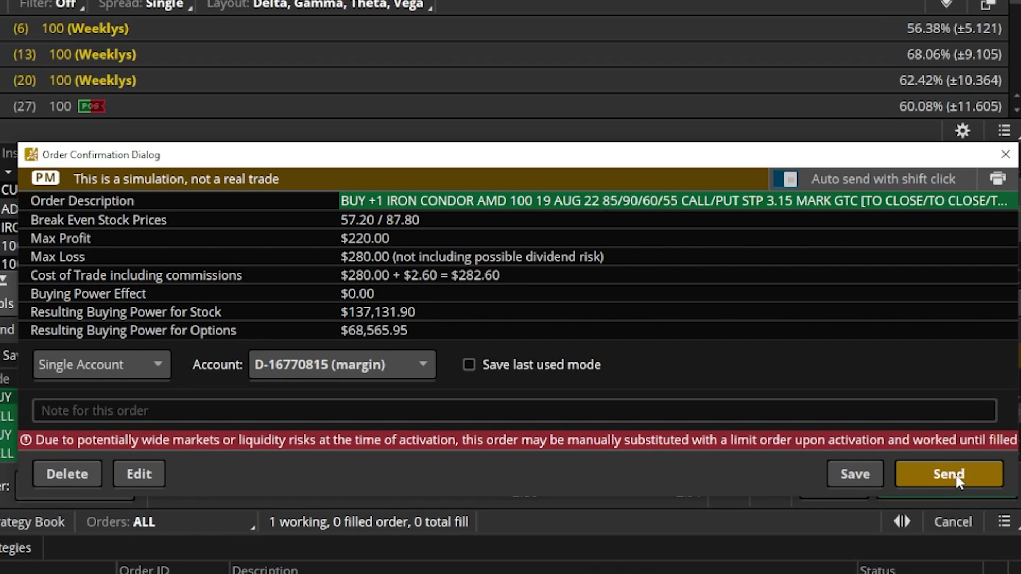
{"action": "left_click", "coordinate": [956, 479]}
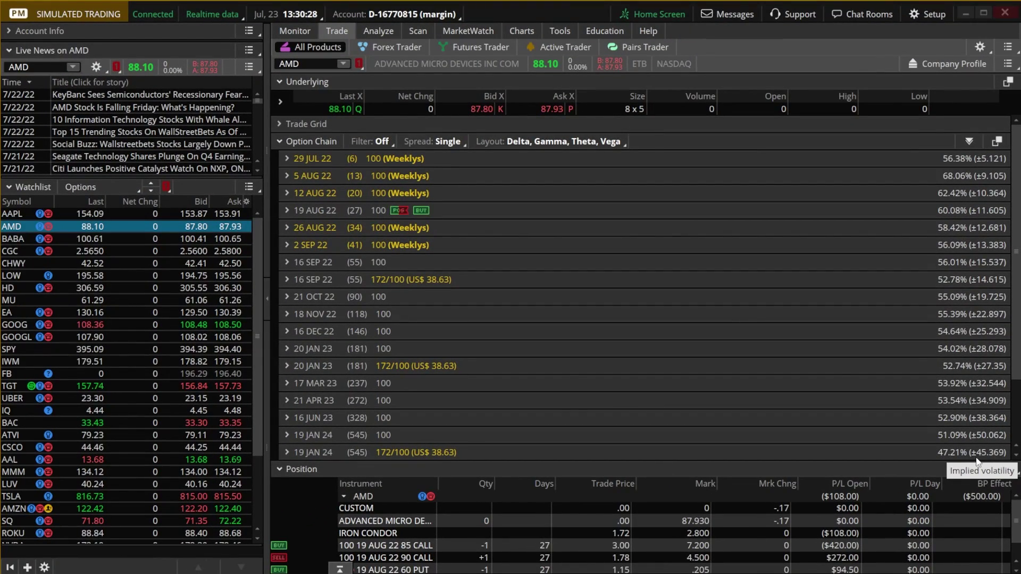
{"action": "left_click", "coordinate": [294, 30]}
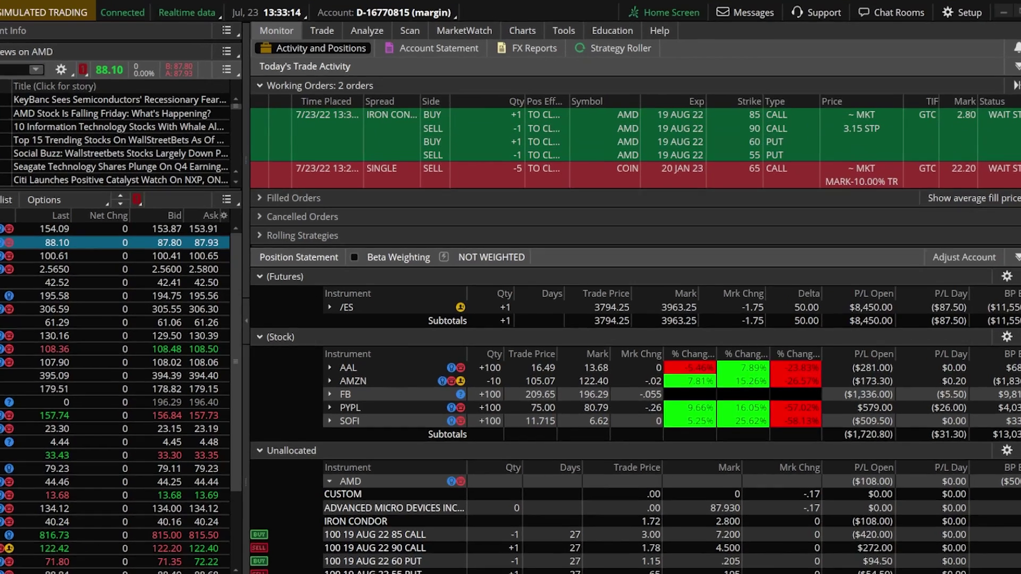
{"action": "left_click", "coordinate": [329, 29]}
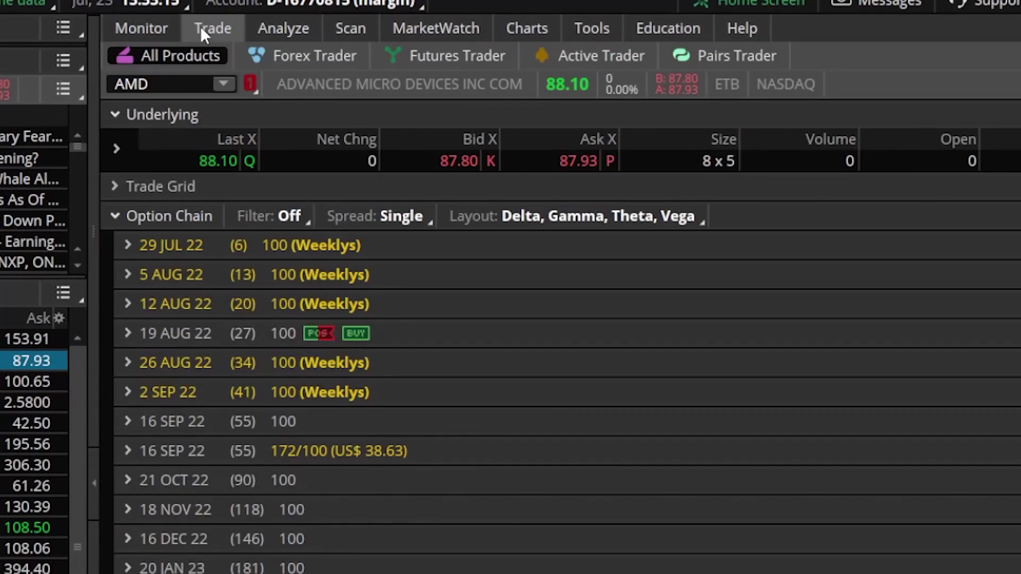
Step: Load AAPL as the symbol and expand its 21 OCT 22 option chain expiration
{"action": "left_click", "coordinate": [178, 88]}
{"action": "type", "text": "AAPL"}
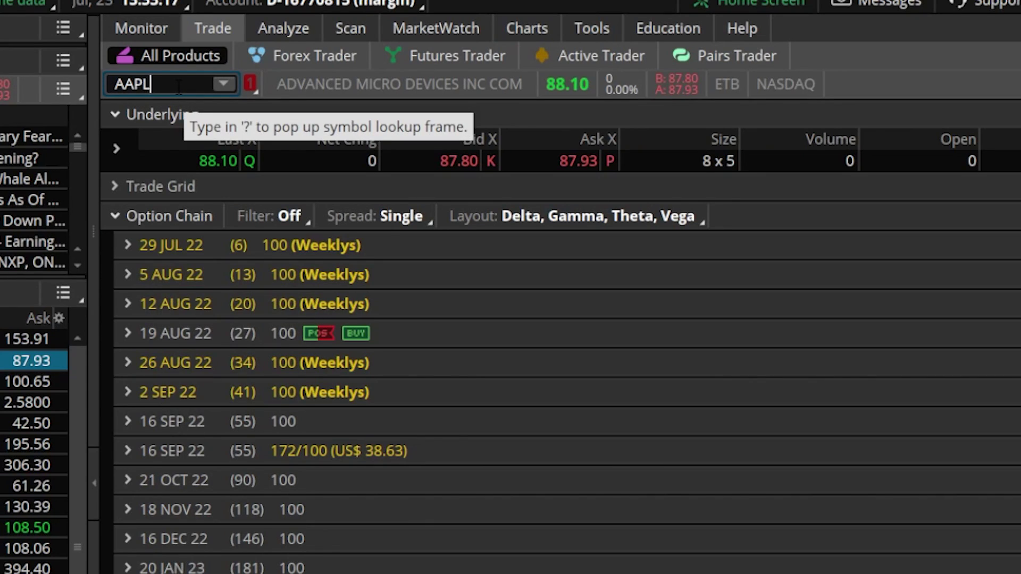
{"action": "key", "text": "Return"}
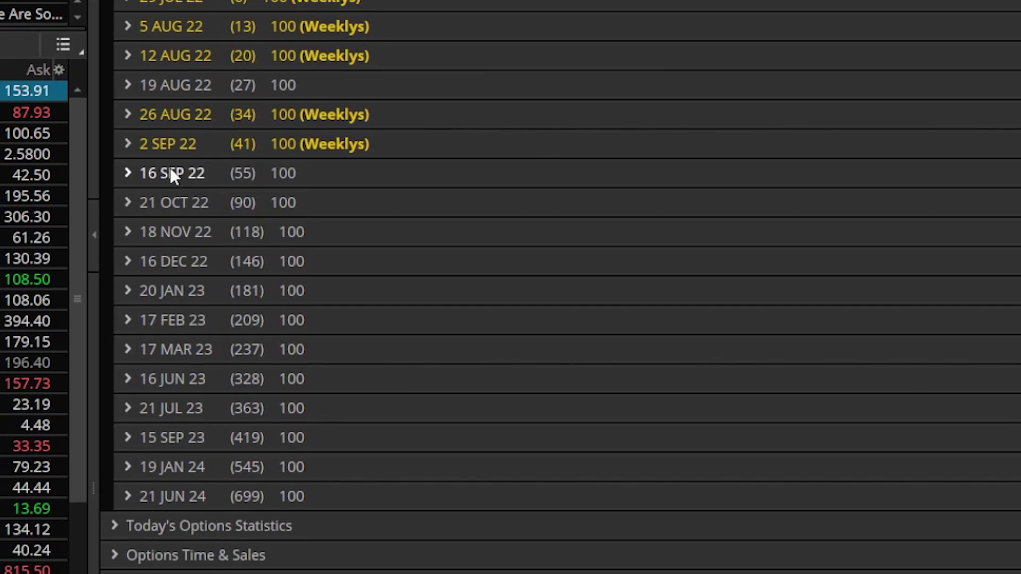
{"action": "left_click", "coordinate": [139, 202]}
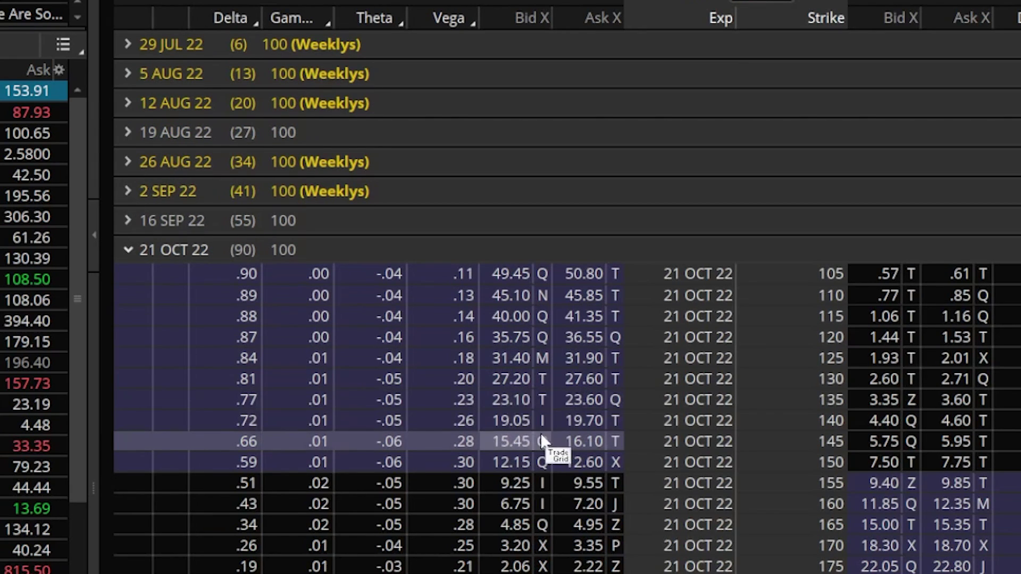
{"action": "scroll", "coordinate": [562, 460], "scroll_direction": "down", "scroll_amount": 2}
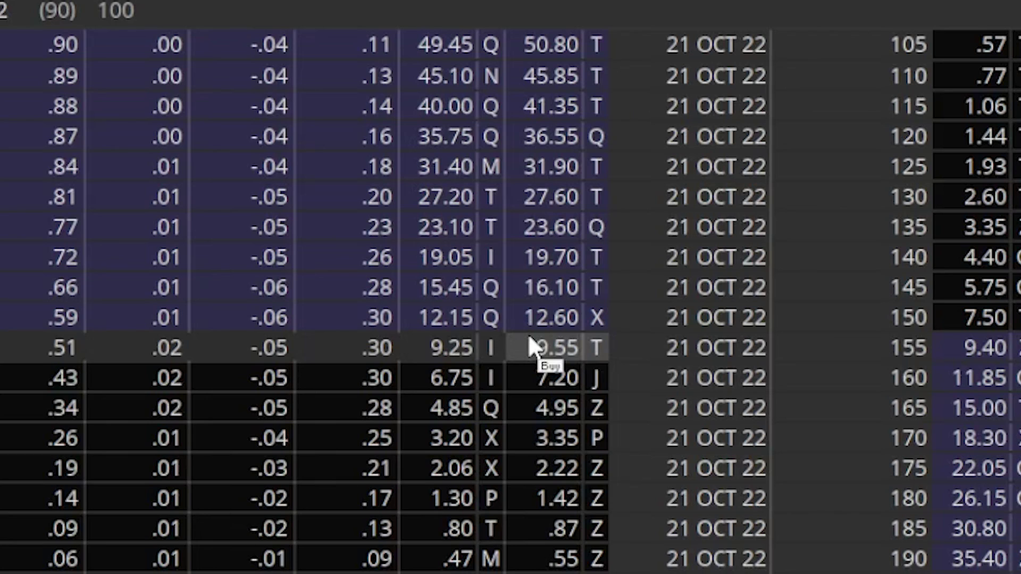
Step: Stage a buy of one AAPL 21 OCT 22 155 call and lower its limit from 9.55 to 9
{"action": "left_click", "coordinate": [565, 350]}
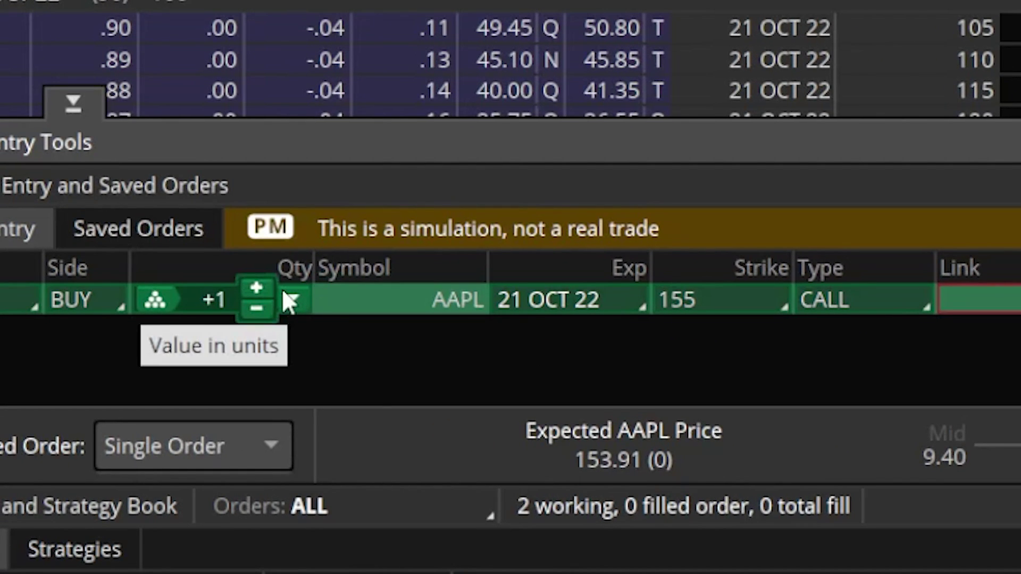
{"action": "left_click", "coordinate": [579, 304]}
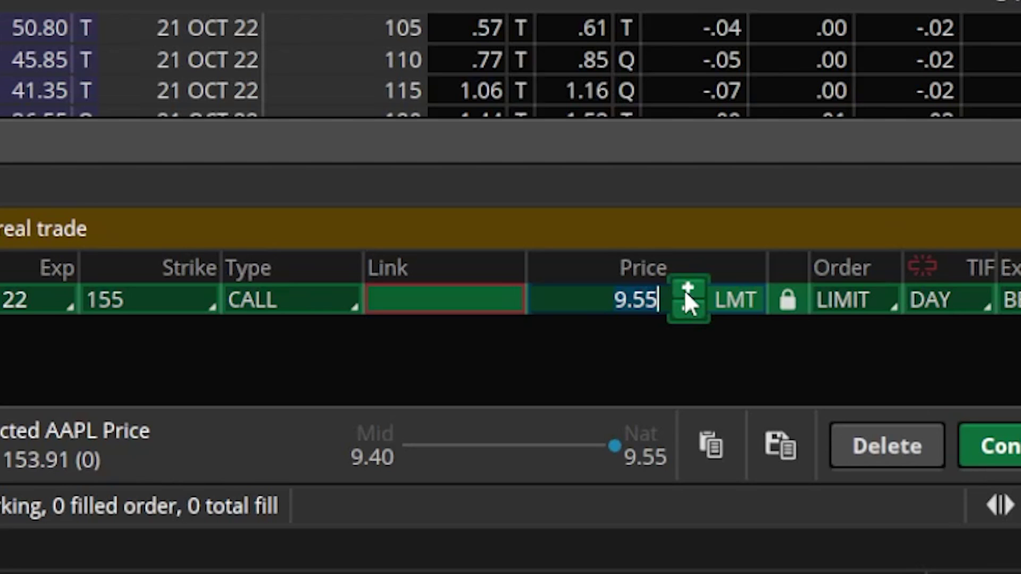
{"action": "type", "text": "9"}
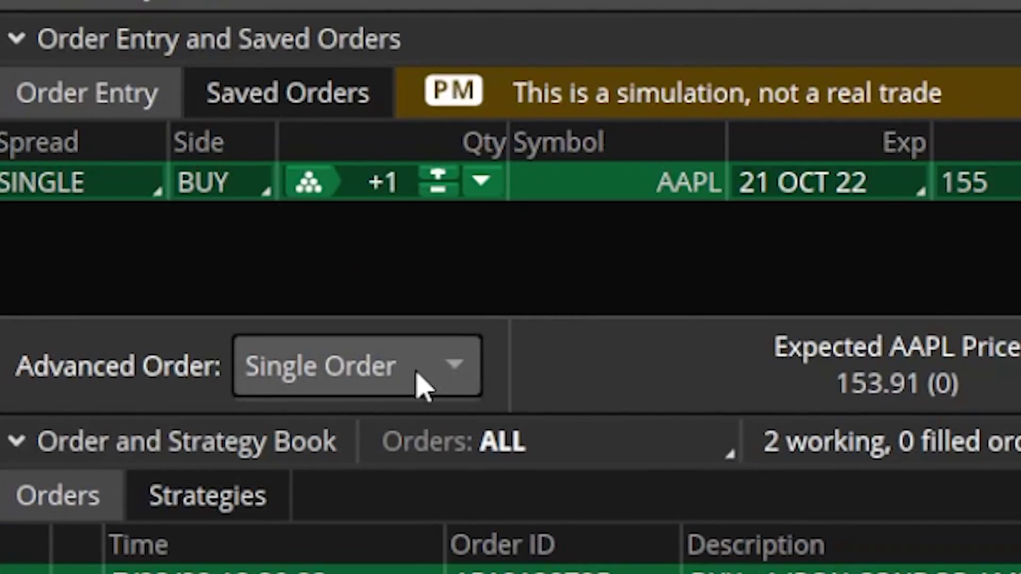
Step: Make the AAPL call buy a 1st trgs Seq order with an opposite sell order attached
{"action": "left_click", "coordinate": [423, 386]}
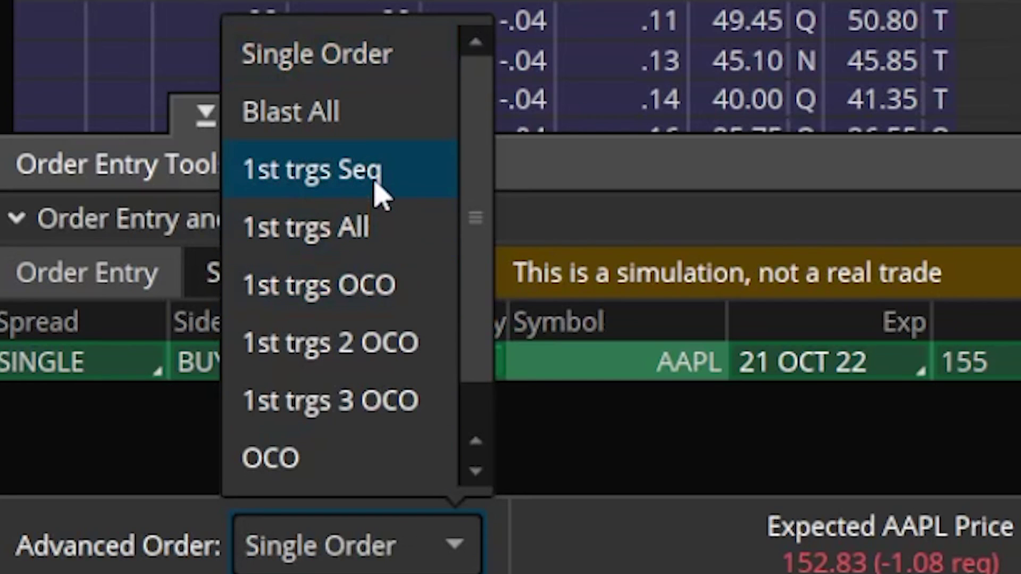
{"action": "left_click", "coordinate": [380, 194]}
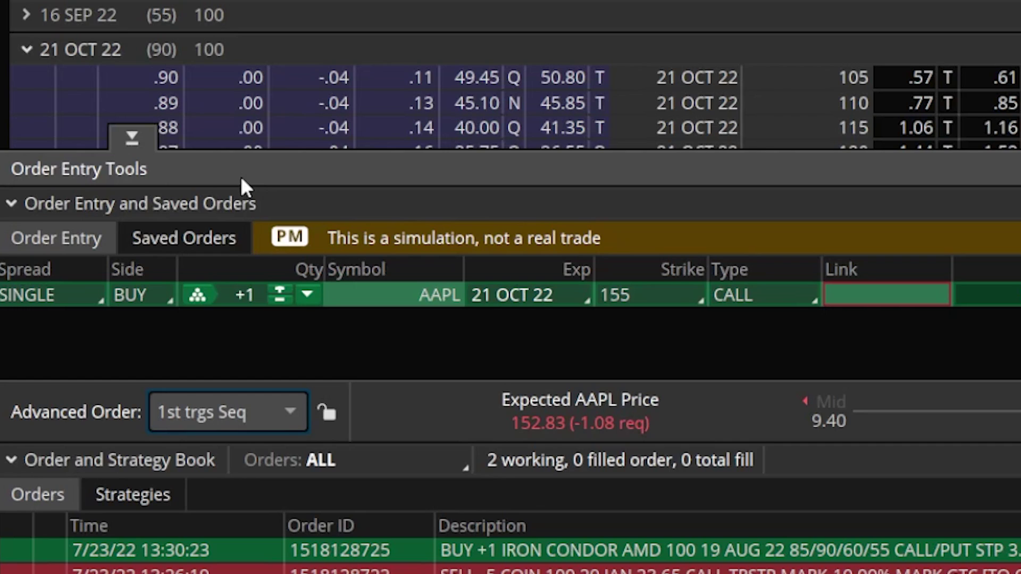
{"action": "left_click", "coordinate": [342, 298]}
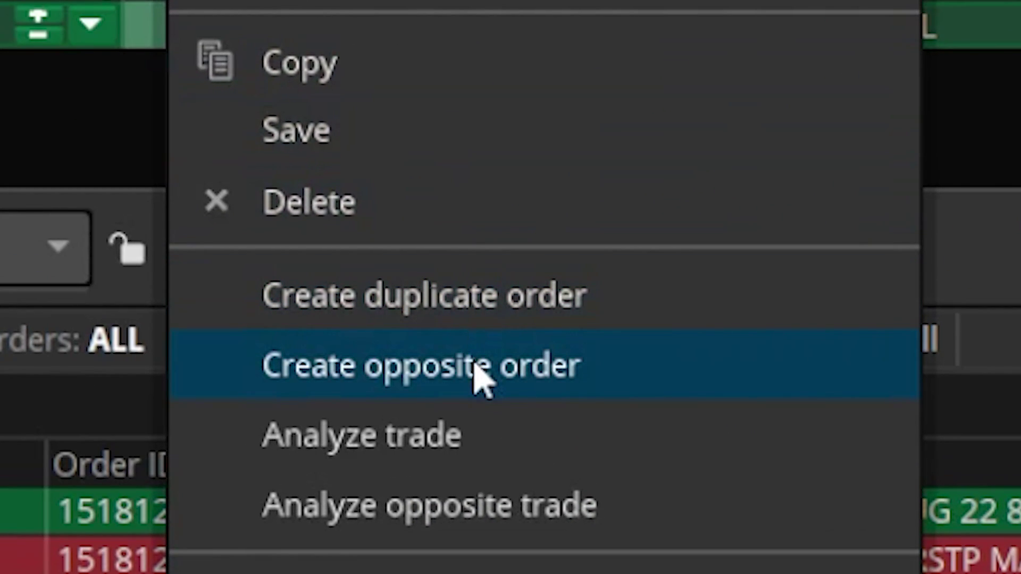
{"action": "left_click", "coordinate": [508, 474]}
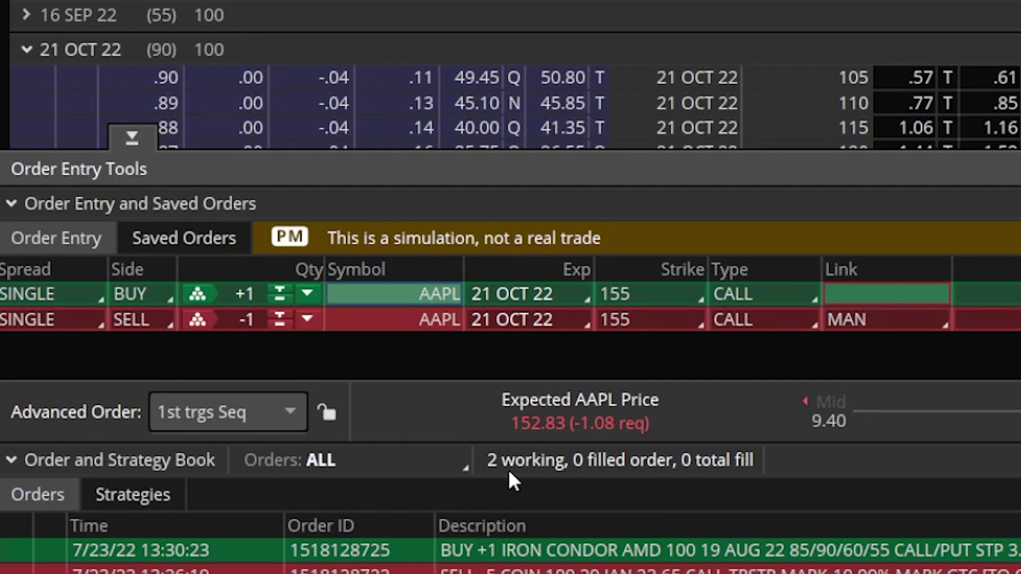
Step: Set the attached sell order to a STOP at 7.00
{"action": "left_click", "coordinate": [735, 319]}
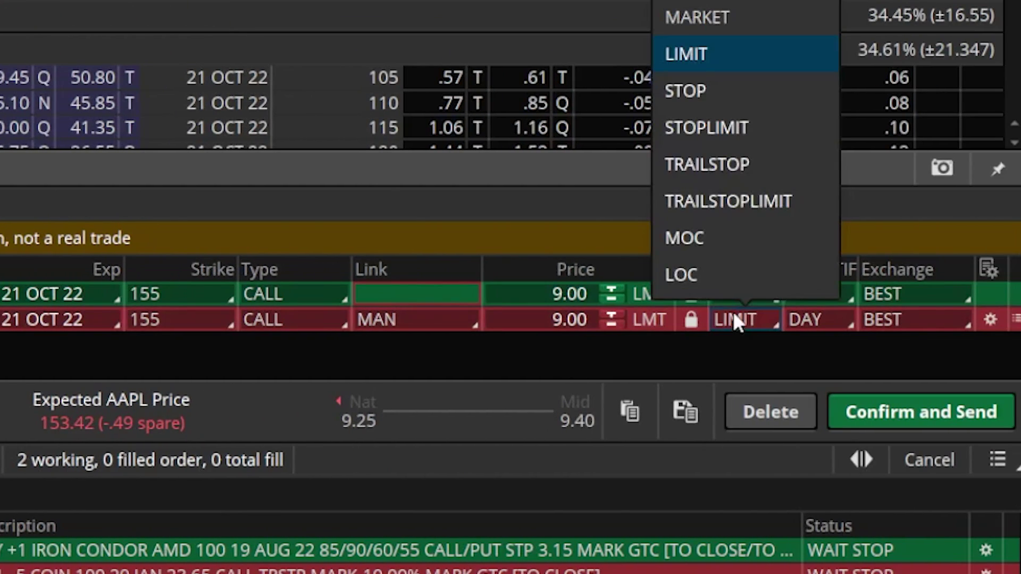
{"action": "left_click", "coordinate": [712, 91]}
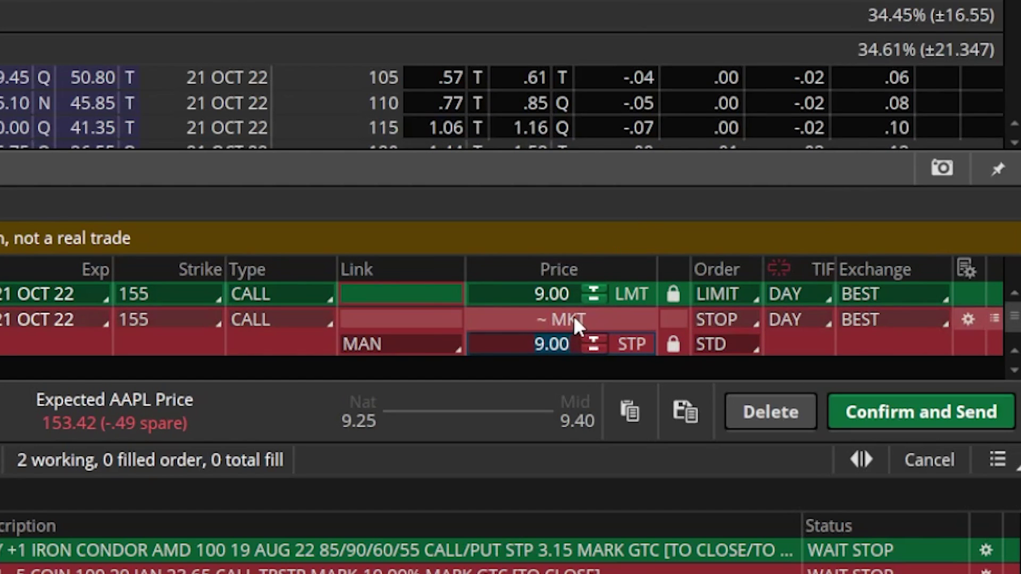
{"action": "type", "text": "7"}
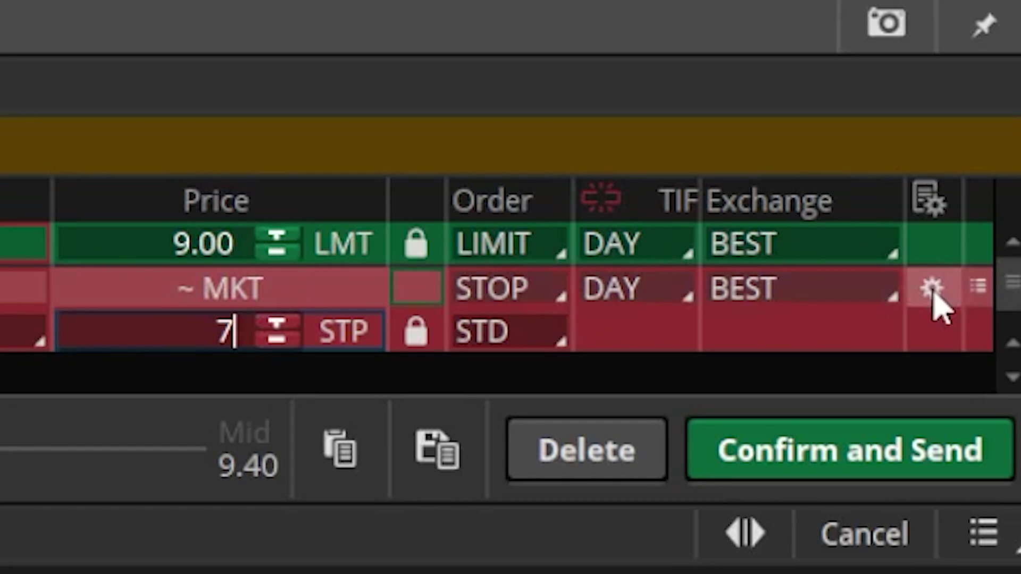
{"action": "key", "text": "Return"}
Step: Add a submit condition on the sell order: AAPL mark at or below 145.00
{"action": "left_click", "coordinate": [935, 293]}
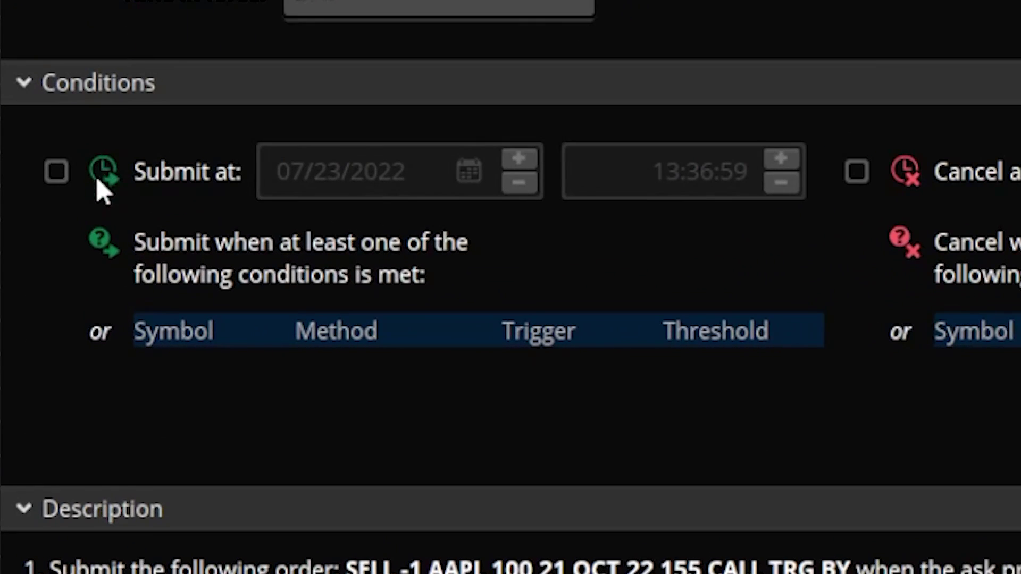
{"action": "left_click", "coordinate": [139, 332]}
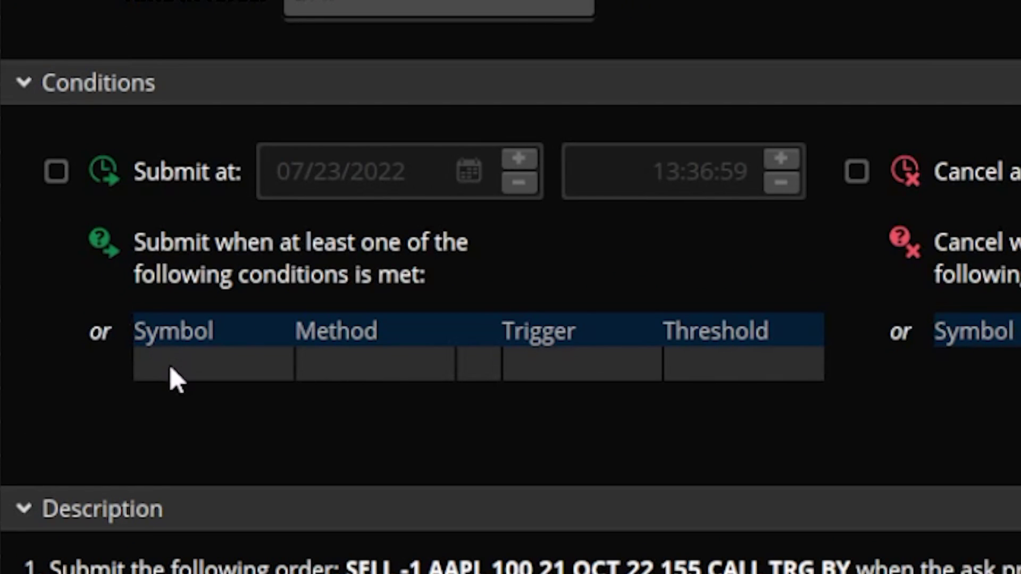
{"action": "left_click", "coordinate": [180, 372]}
{"action": "type", "text": "AAPL"}
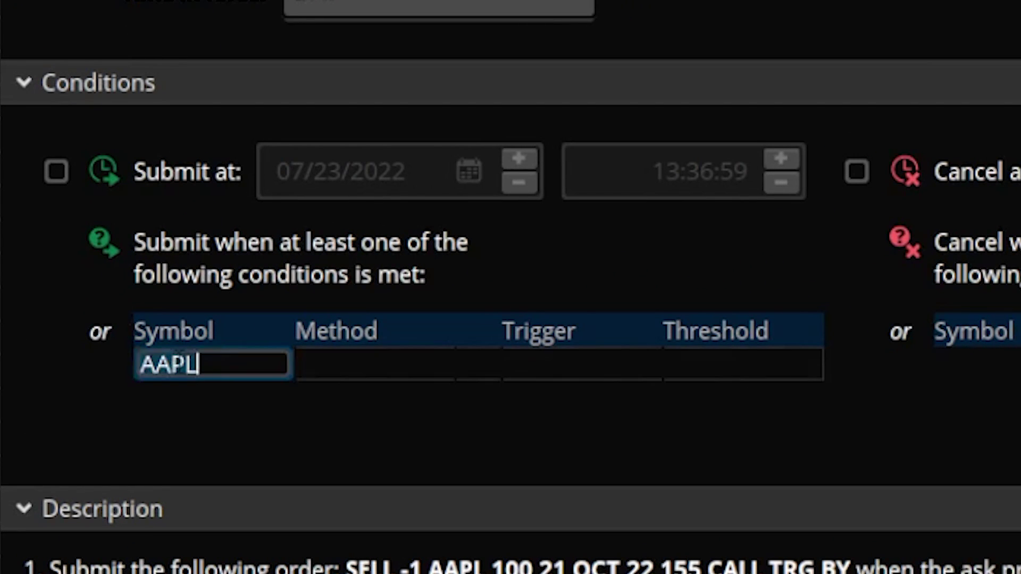
{"action": "left_click", "coordinate": [340, 367]}
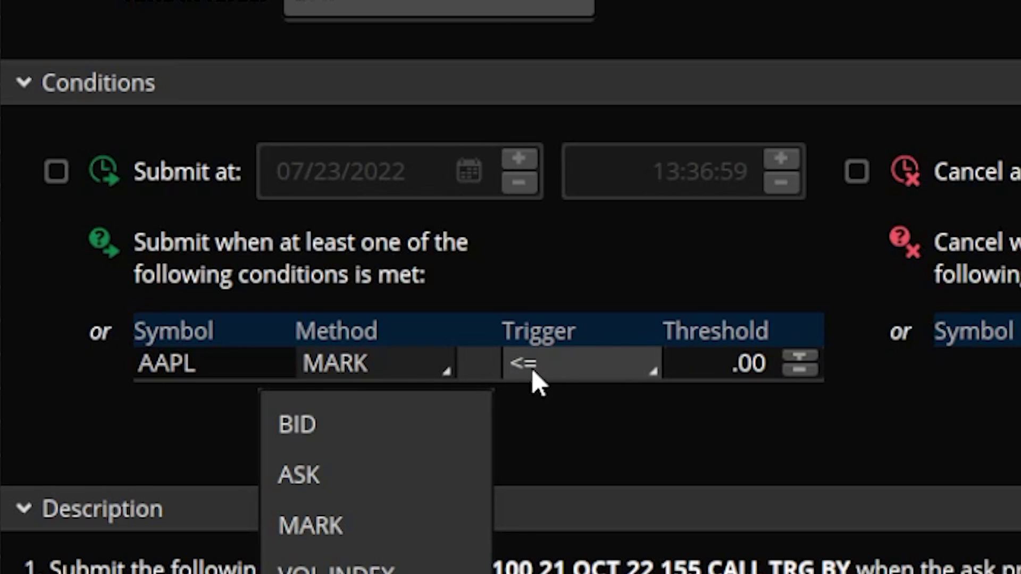
{"action": "left_click", "coordinate": [706, 364]}
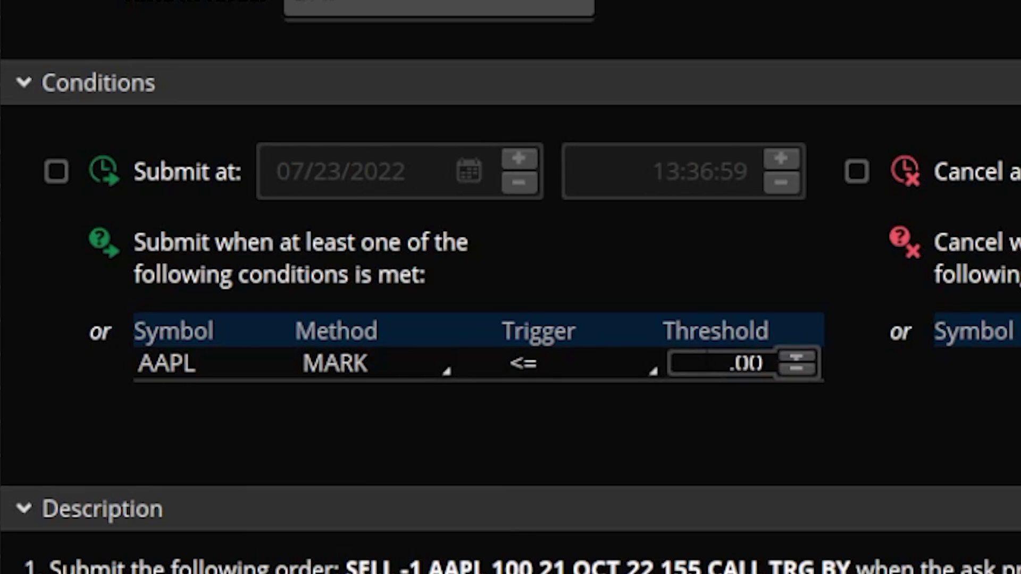
{"action": "type", "text": "1"}
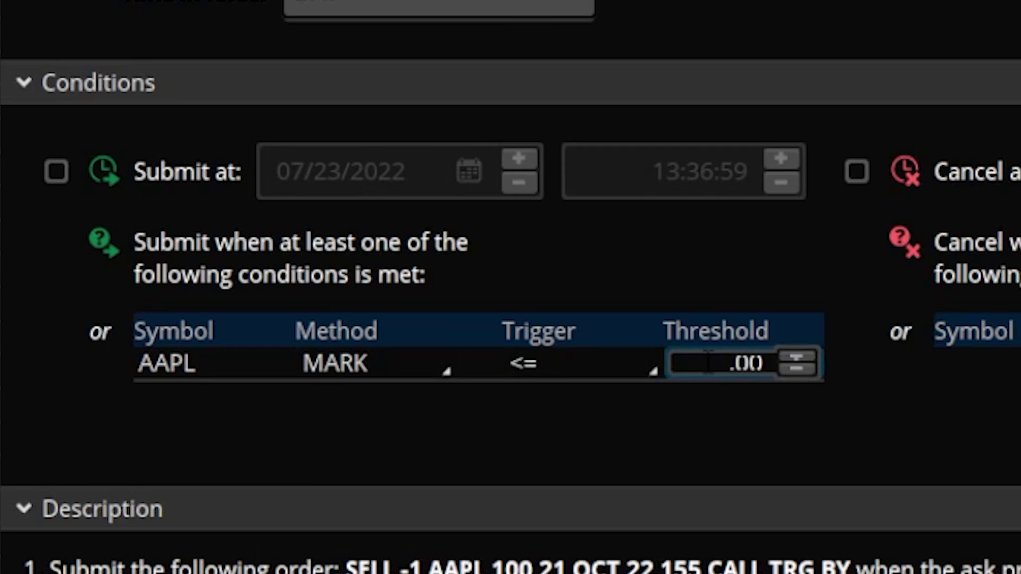
{"action": "type", "text": "145"}
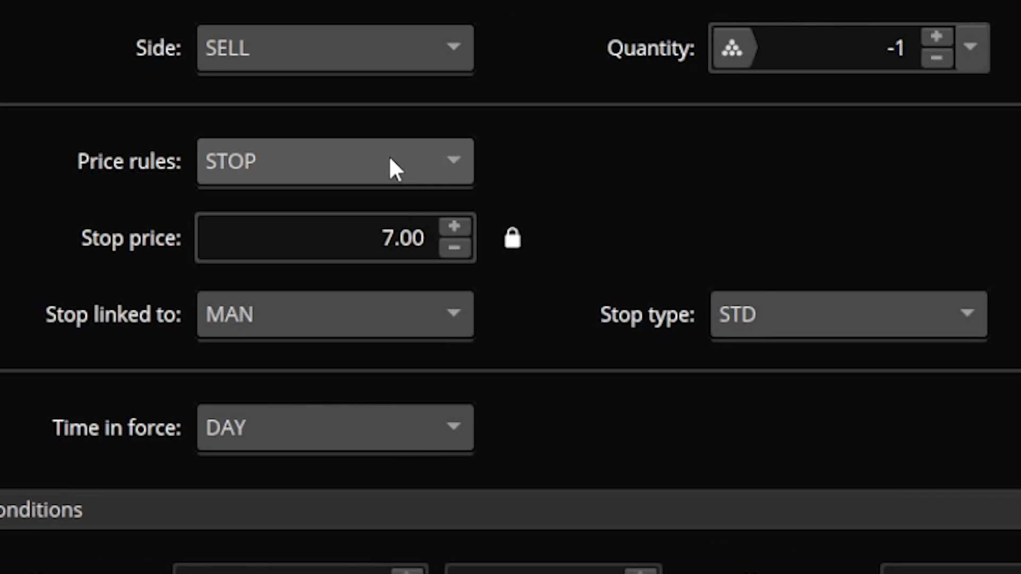
Step: Set the sell order's price rule to LIMIT, linked to MARK
{"action": "left_click", "coordinate": [320, 115]}
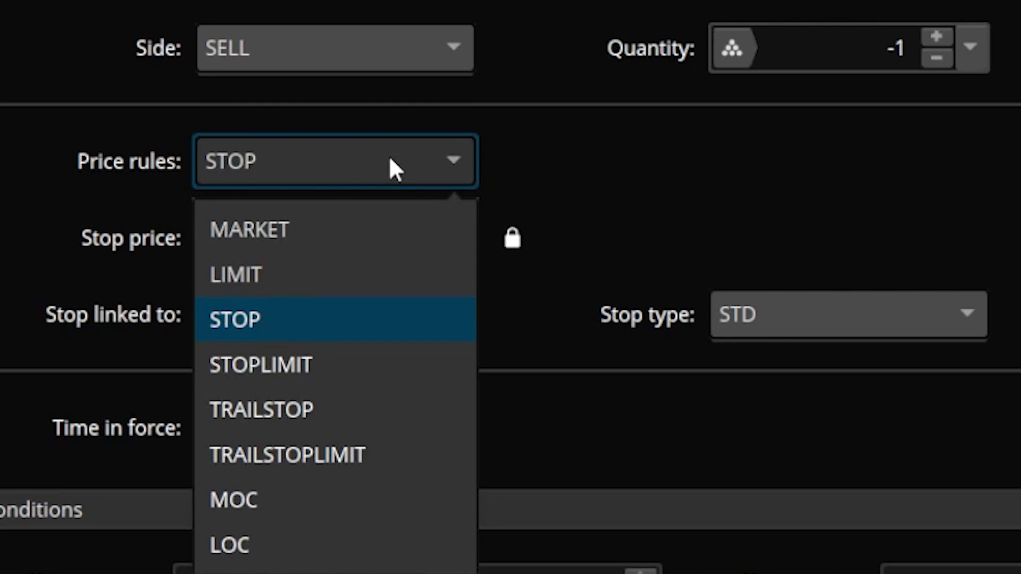
{"action": "left_click", "coordinate": [354, 275]}
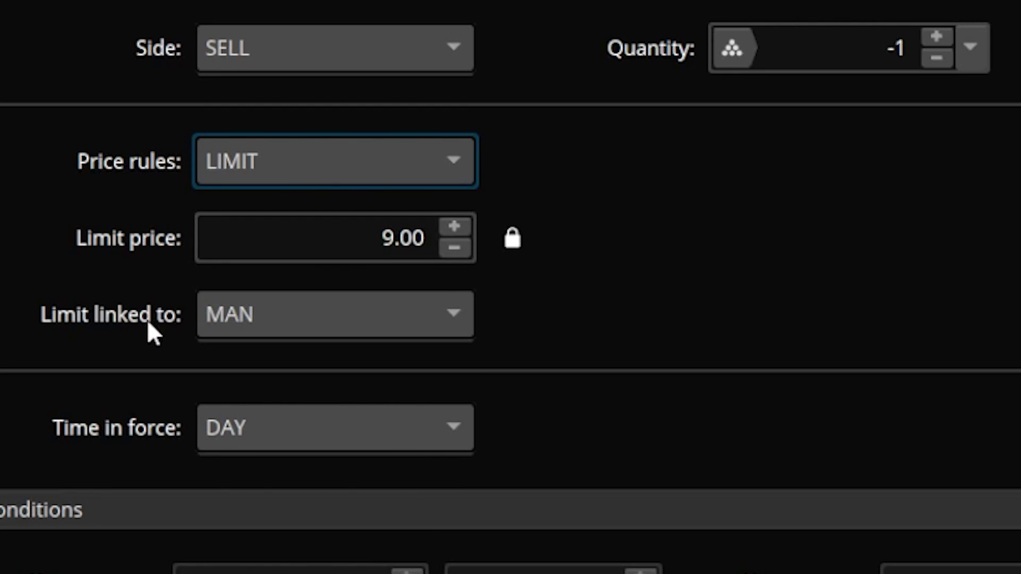
{"action": "left_click", "coordinate": [287, 317]}
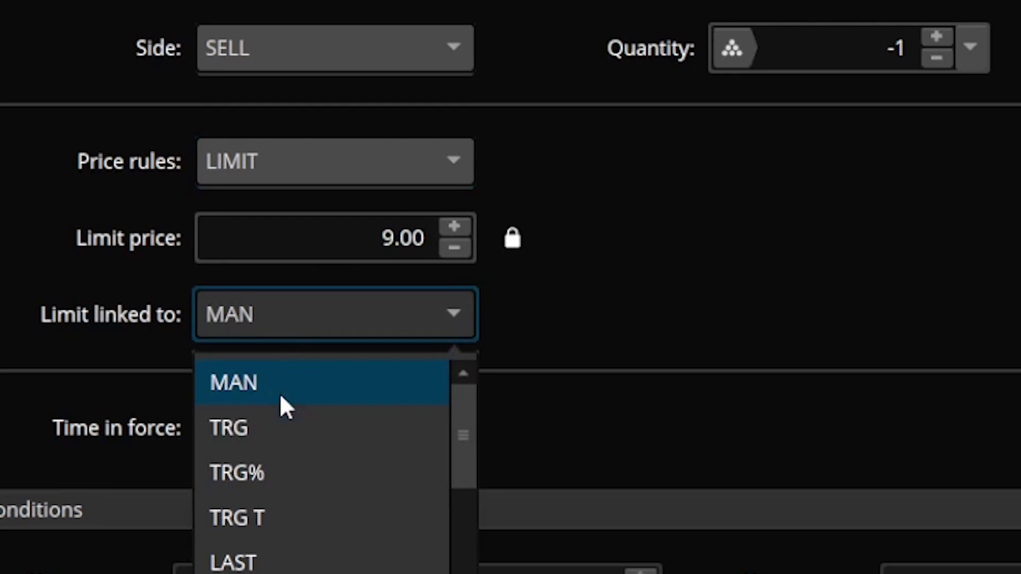
{"action": "scroll", "coordinate": [282, 406], "scroll_direction": "down", "scroll_amount": 2}
{"action": "scroll", "coordinate": [287, 346], "scroll_direction": "down", "scroll_amount": 2}
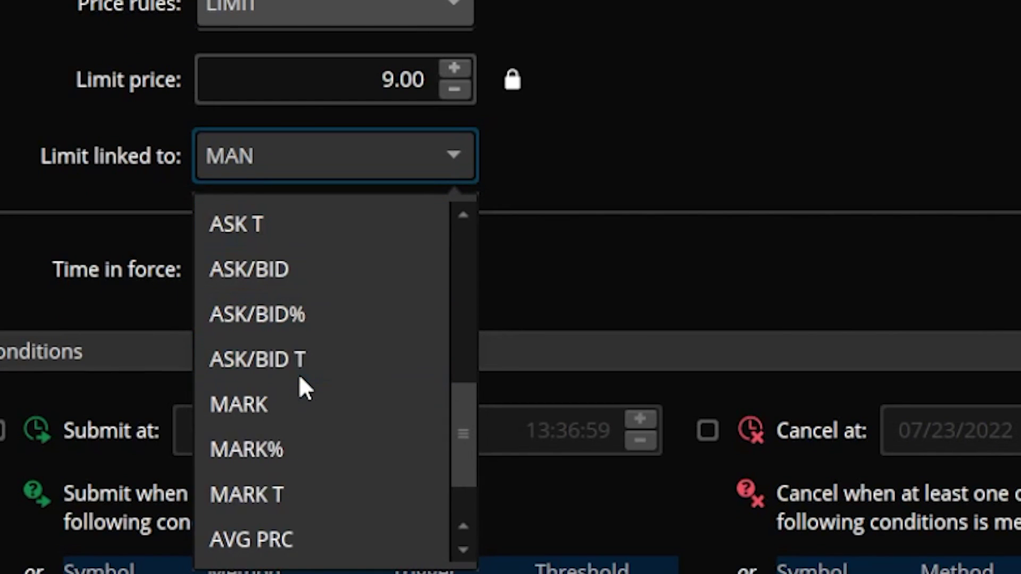
{"action": "left_click", "coordinate": [280, 404]}
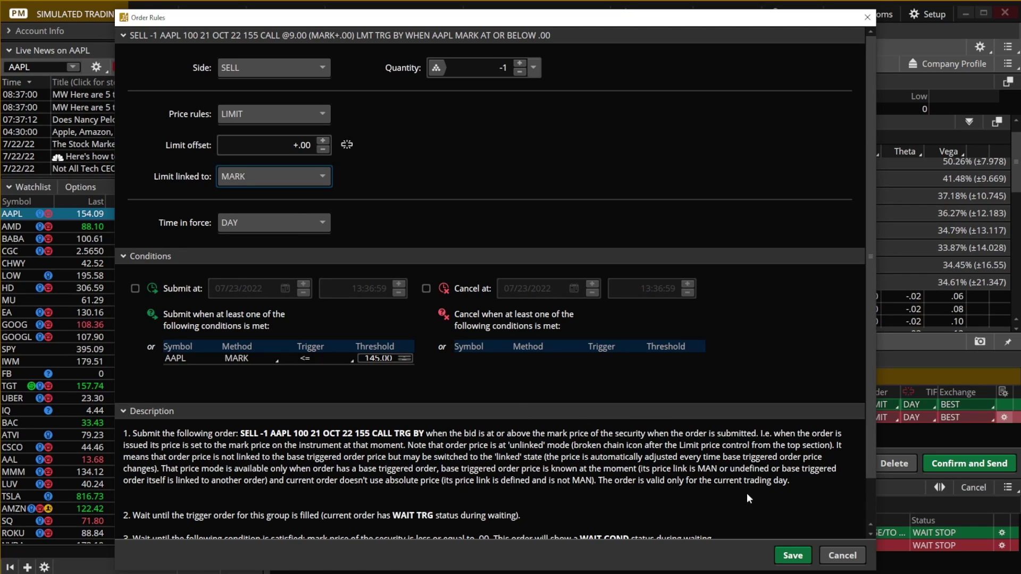
Step: Save the rules, make the sell leg GTC, and send both AAPL 155 call orders
{"action": "left_click", "coordinate": [792, 553]}
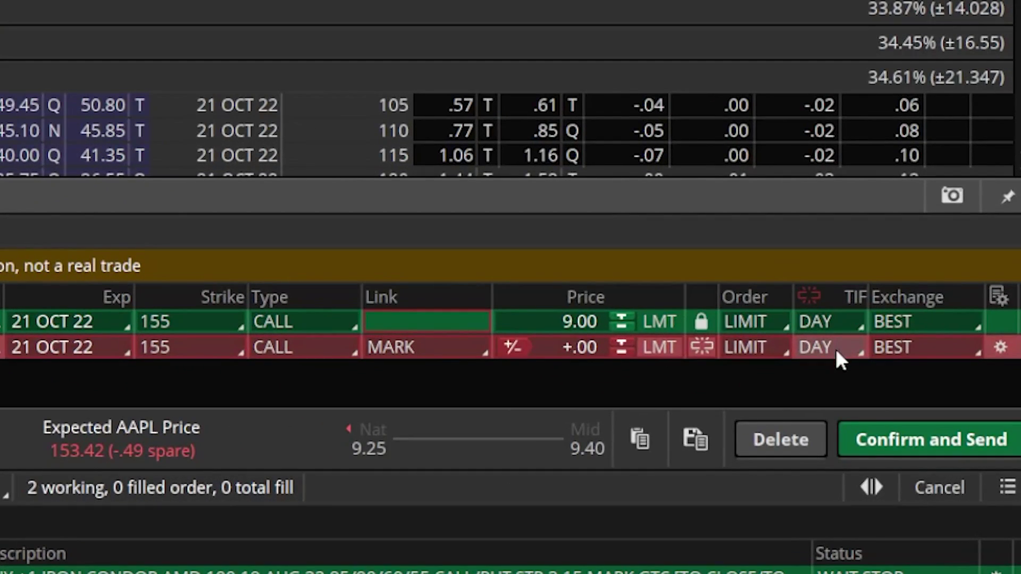
{"action": "left_click", "coordinate": [921, 418]}
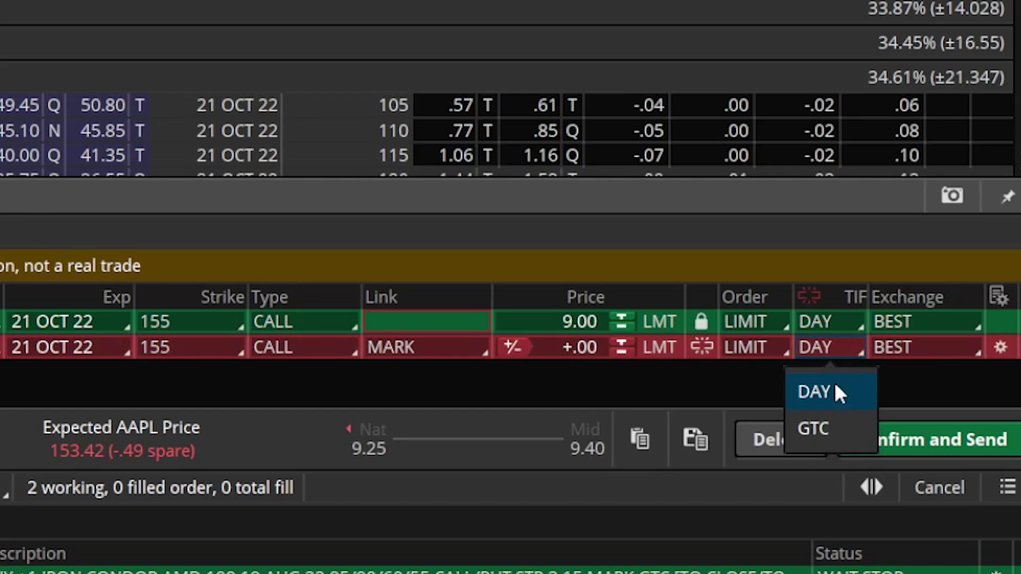
{"action": "left_click", "coordinate": [832, 432]}
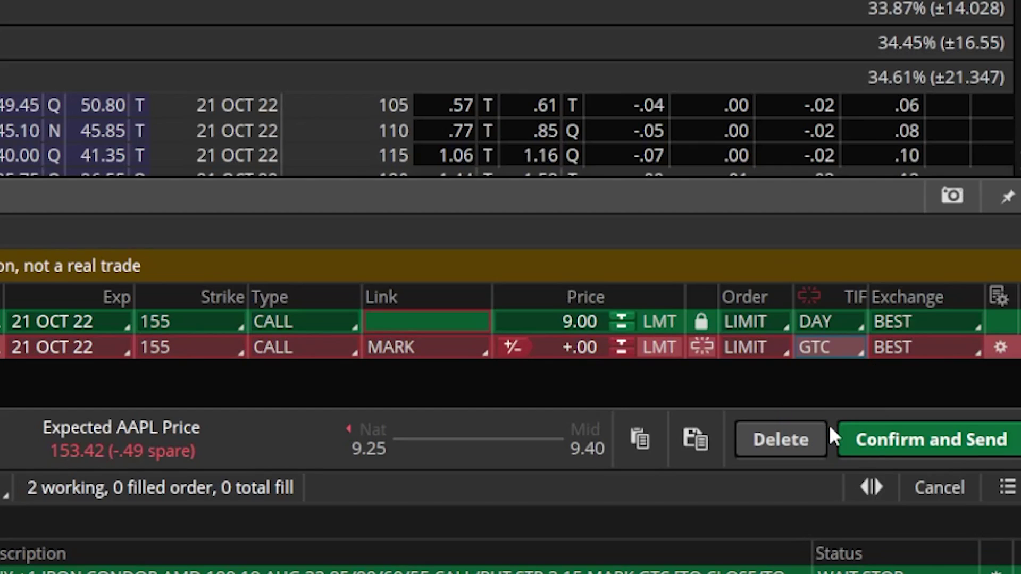
{"action": "left_click", "coordinate": [889, 441]}
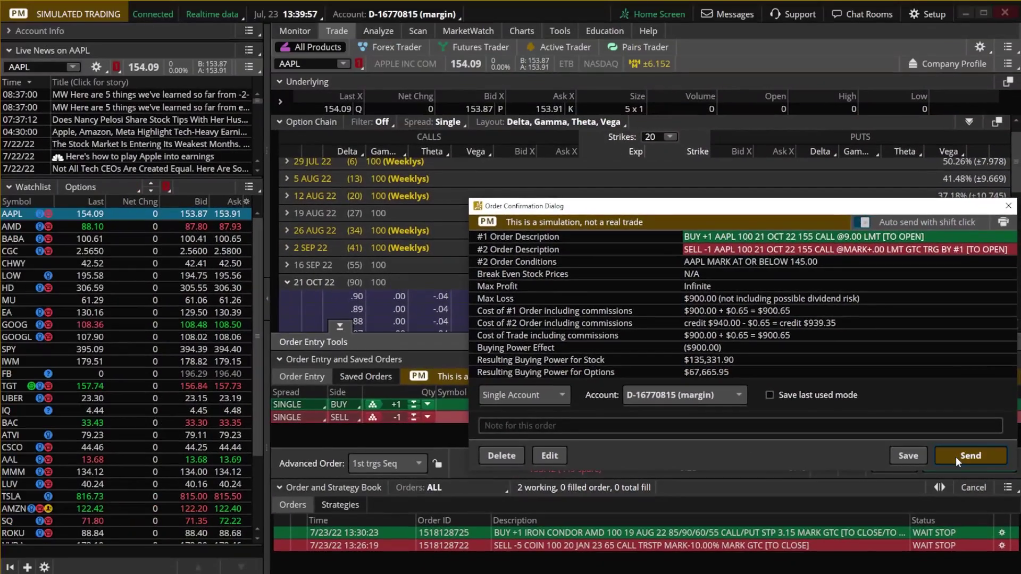
{"action": "left_click", "coordinate": [956, 457]}
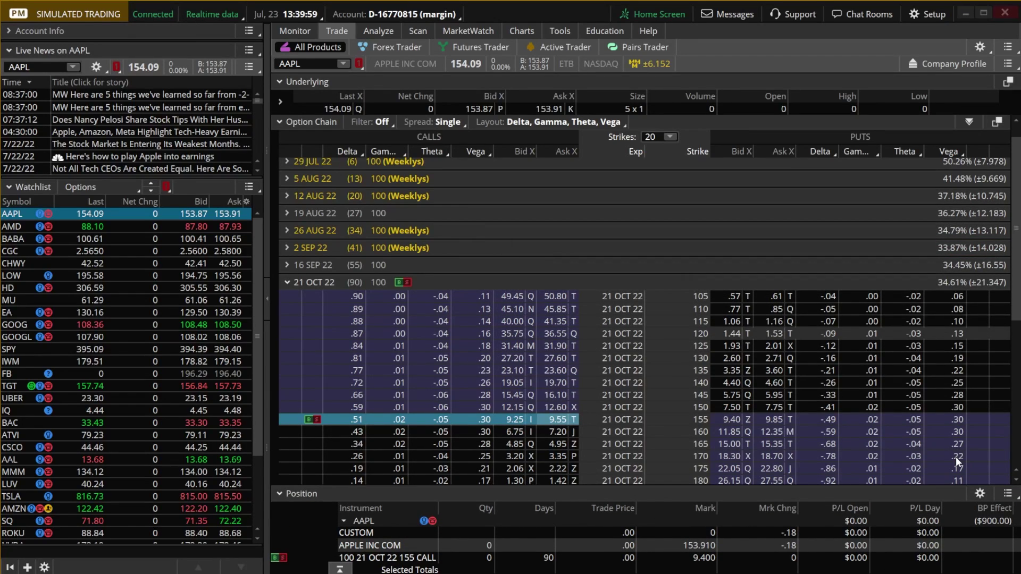
Step: Check working orders and the expanded MSFT 275 call position in Monitor, then view the AAPL chart
{"action": "left_click", "coordinate": [295, 31]}
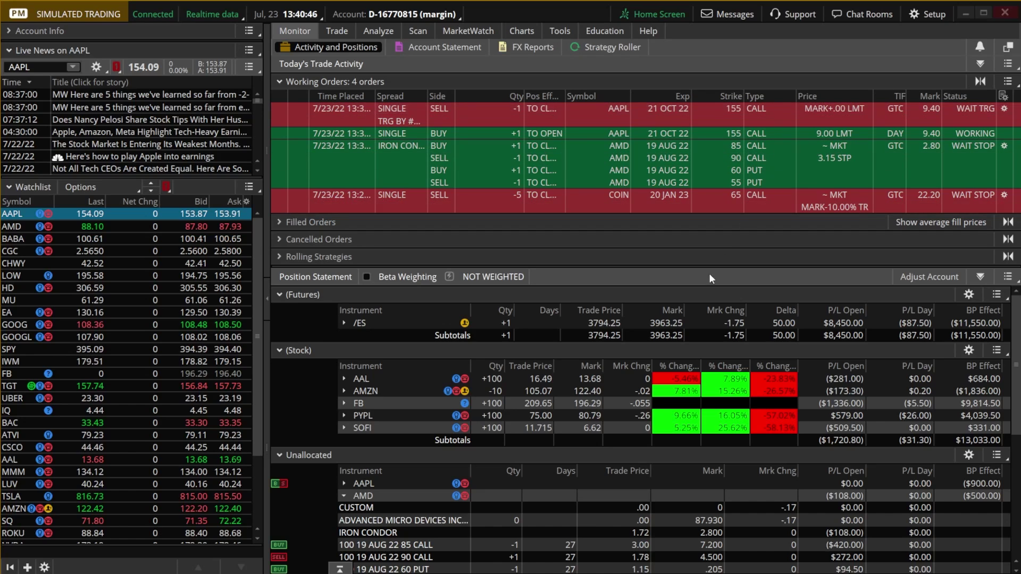
{"action": "scroll", "coordinate": [420, 493], "scroll_direction": "down", "scroll_amount": 2}
{"action": "scroll", "coordinate": [413, 492], "scroll_direction": "down", "scroll_amount": 6}
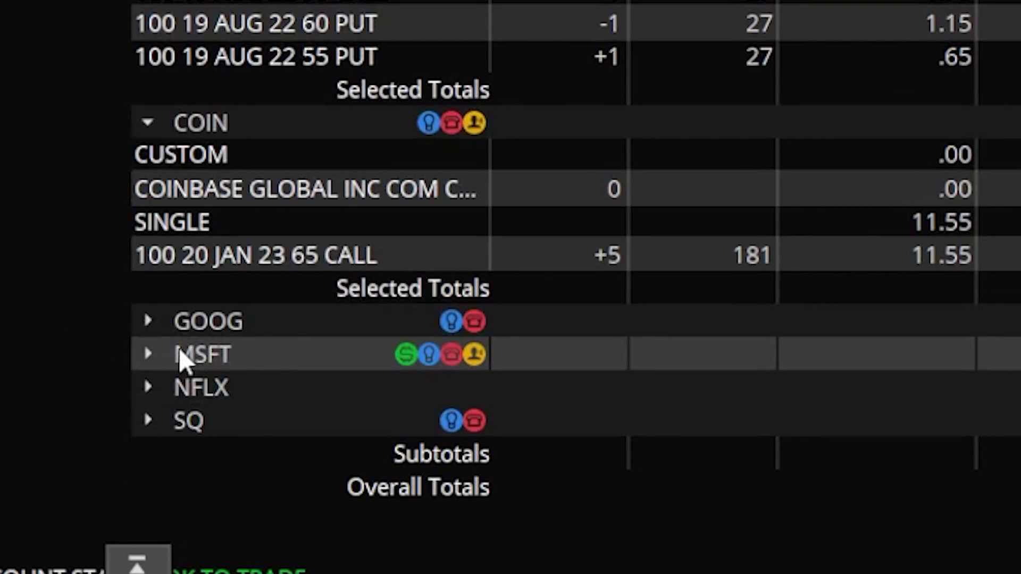
{"action": "left_click", "coordinate": [181, 362]}
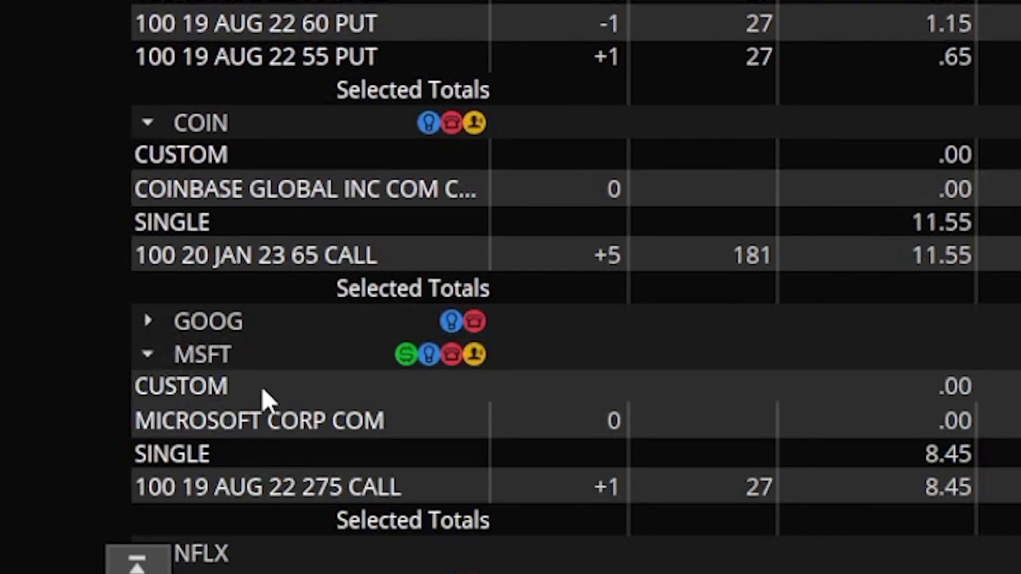
{"action": "scroll", "coordinate": [273, 420], "scroll_direction": "down", "scroll_amount": 1}
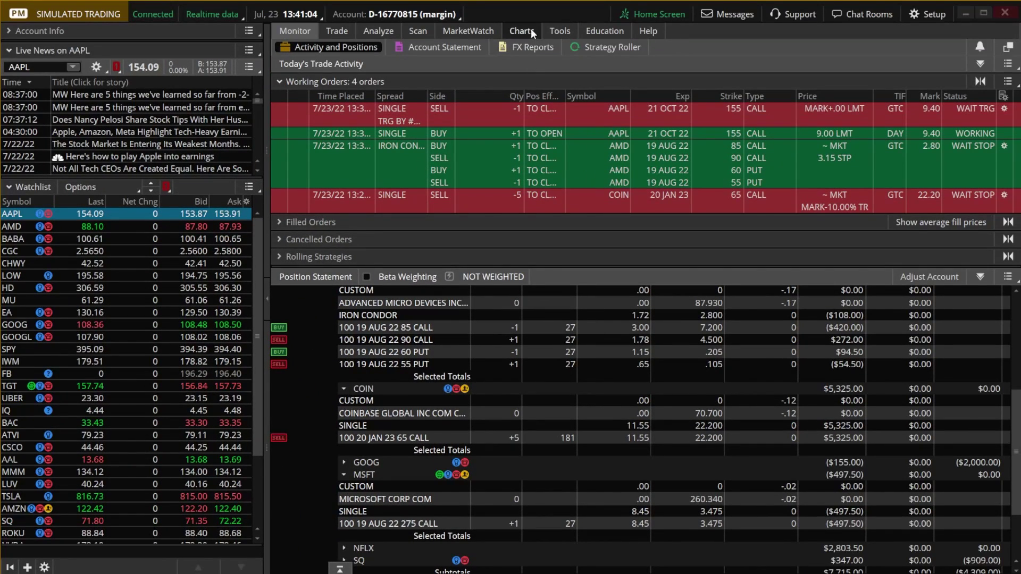
{"action": "left_click", "coordinate": [529, 30]}
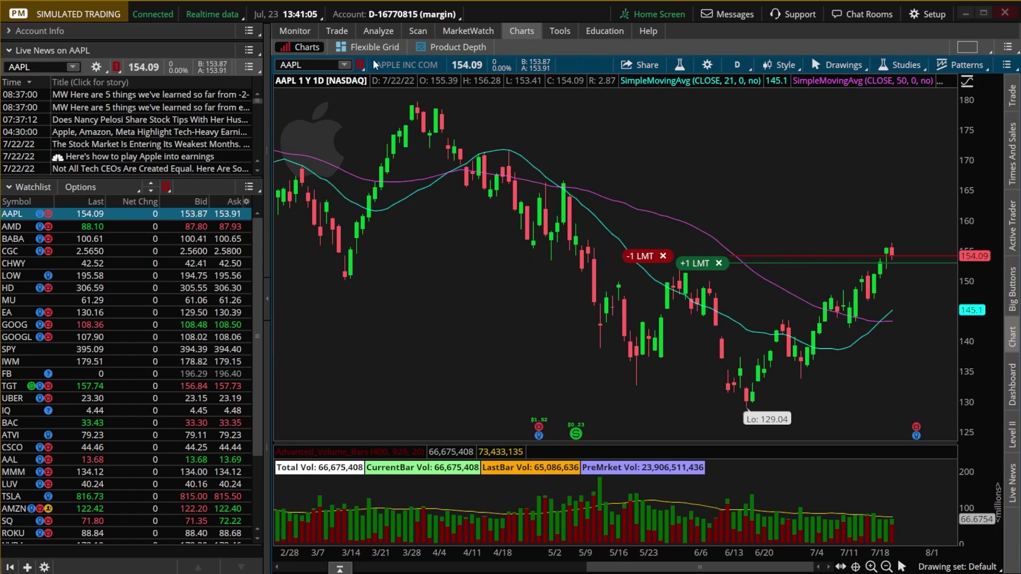
Step: Replace the chart symbol AAPL with MSFT
{"action": "left_click", "coordinate": [298, 65]}
{"action": "key", "text": "BackSpace"}
{"action": "key", "text": "BackSpace"}
{"action": "key", "text": "BackSpace"}
{"action": "key", "text": "BackSpace"}
{"action": "type", "text": "MSFT"}
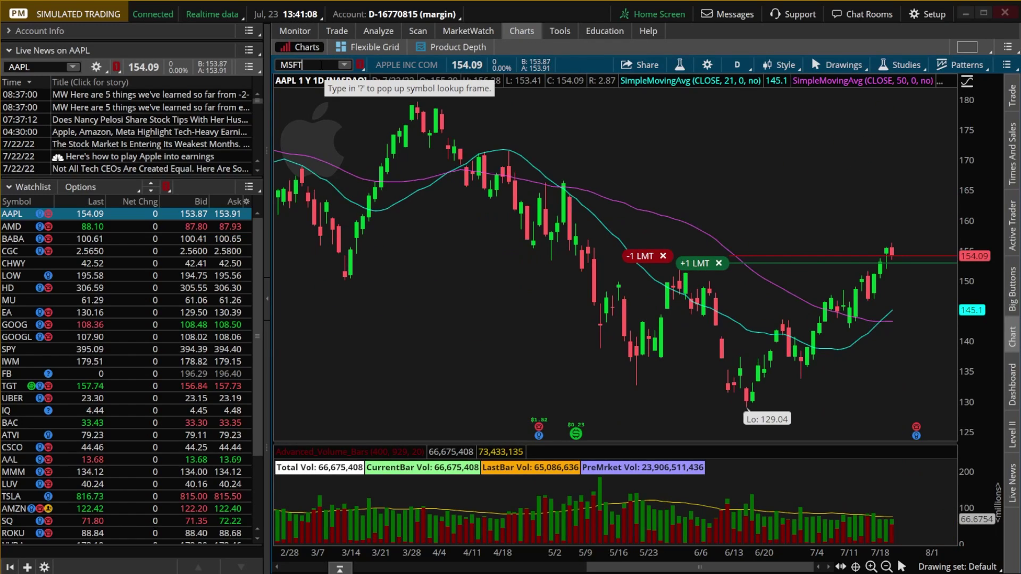
{"action": "key", "text": "Return"}
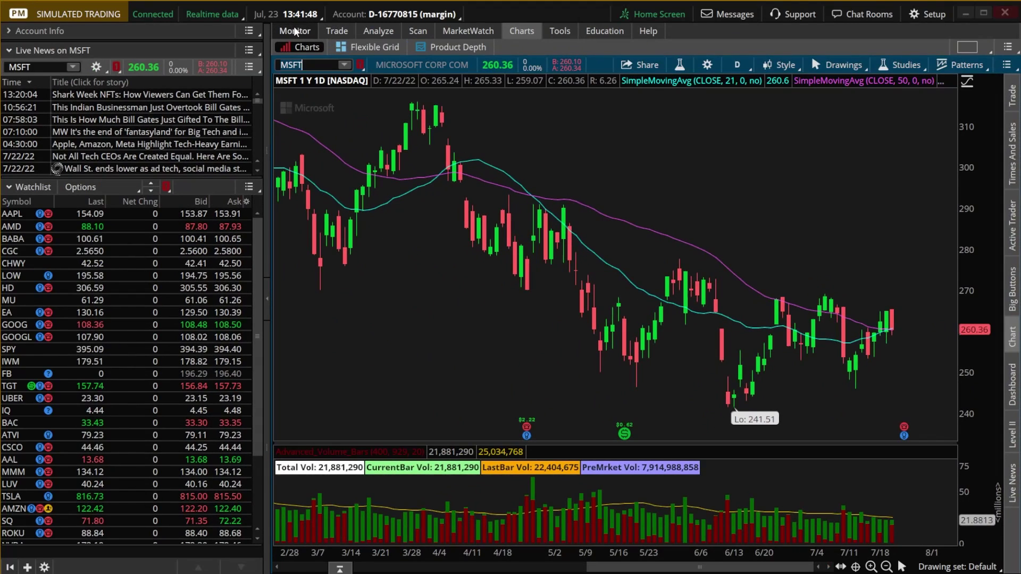
Step: Create a closing order selling -1 MSFT 19 AUG 22 275 call at 3.40 LMT
{"action": "left_click", "coordinate": [294, 30]}
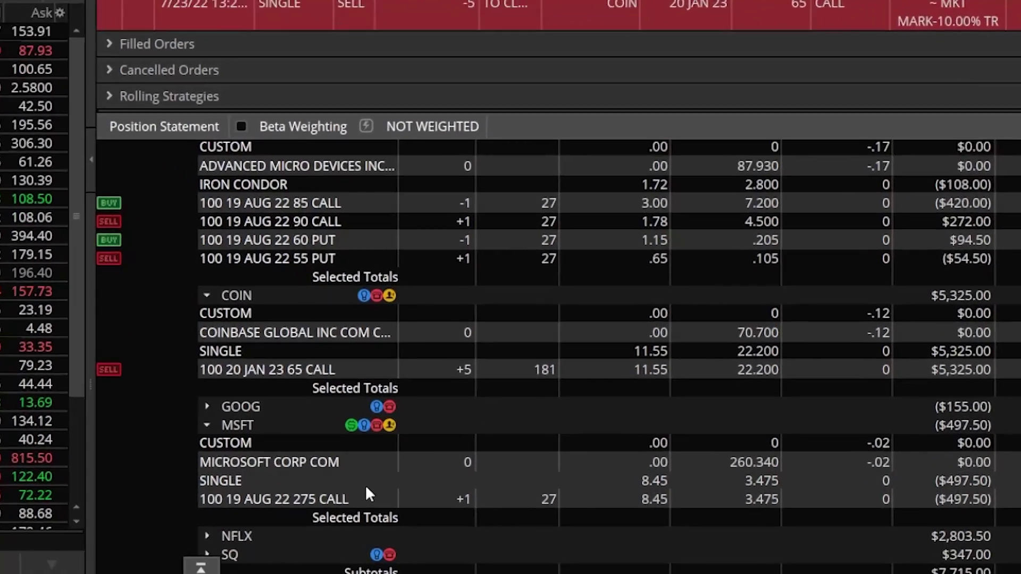
{"action": "left_click", "coordinate": [442, 523]}
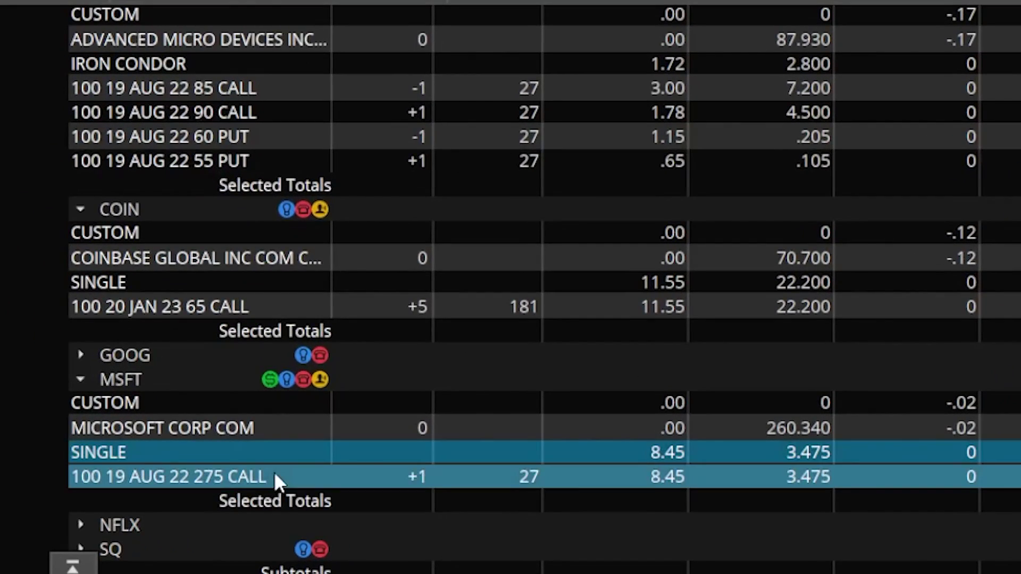
{"action": "right_click", "coordinate": [276, 480]}
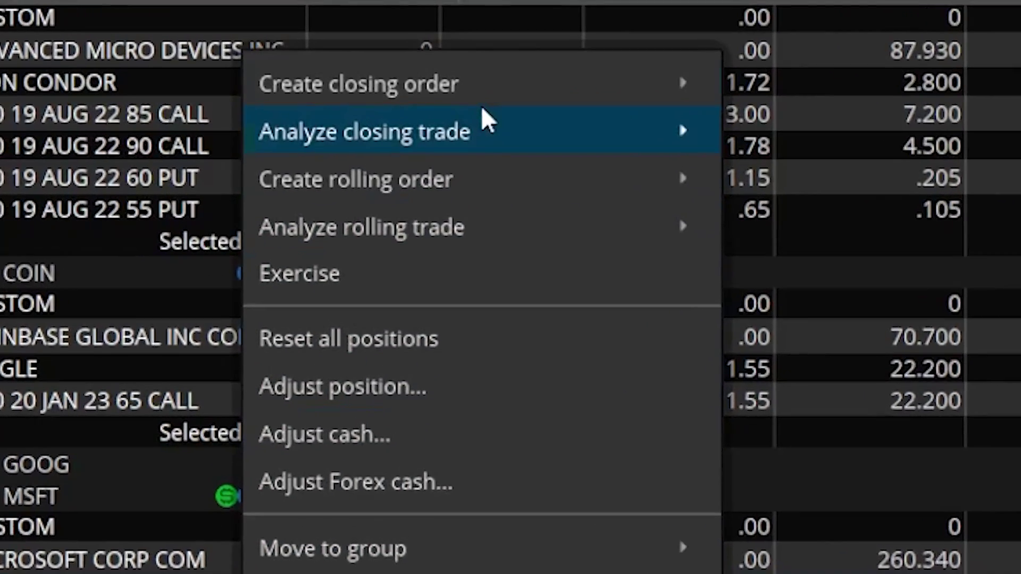
{"action": "mouse_move", "coordinate": [465, 81]}
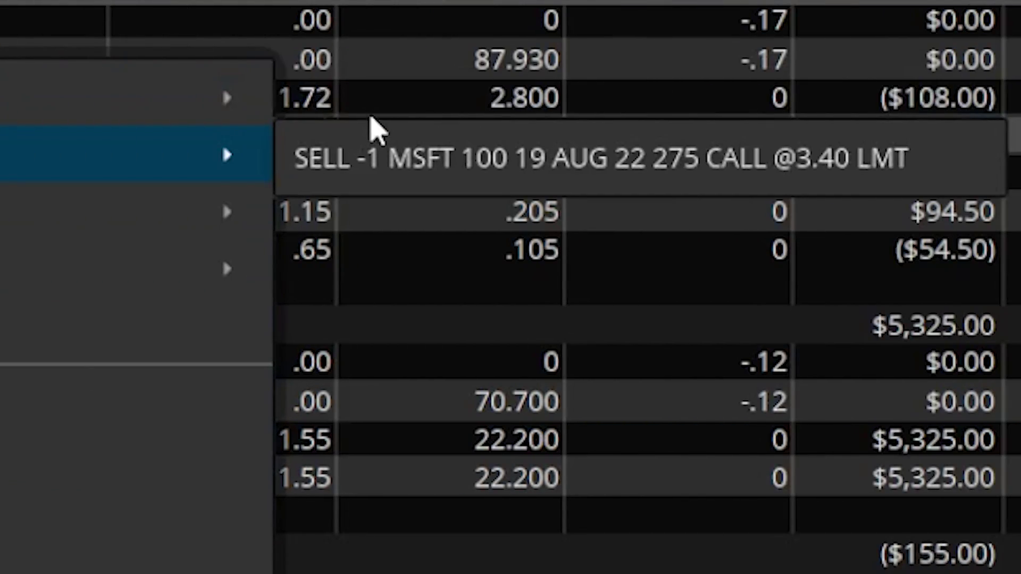
{"action": "left_click", "coordinate": [370, 109]}
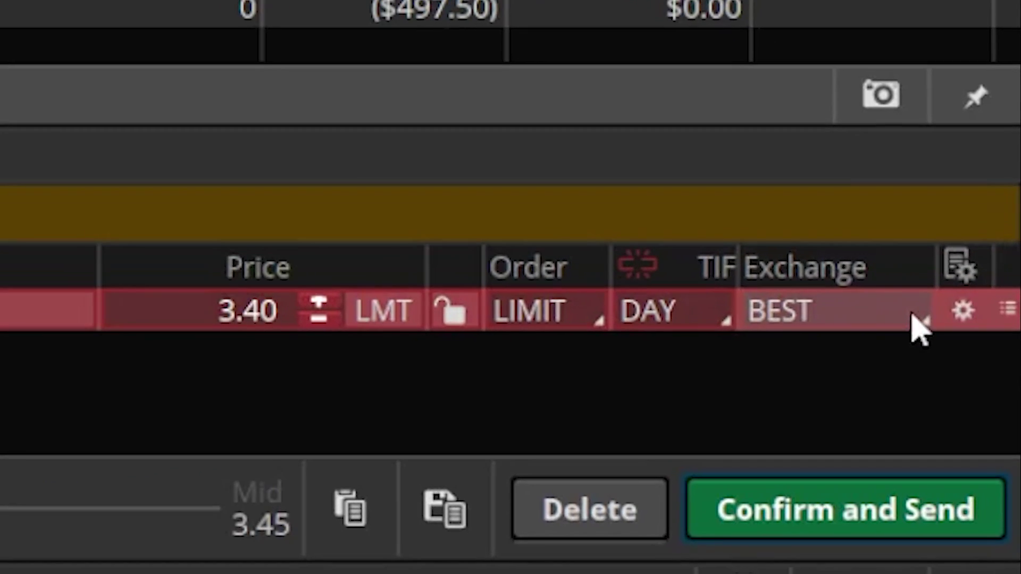
{"action": "left_click", "coordinate": [967, 318]}
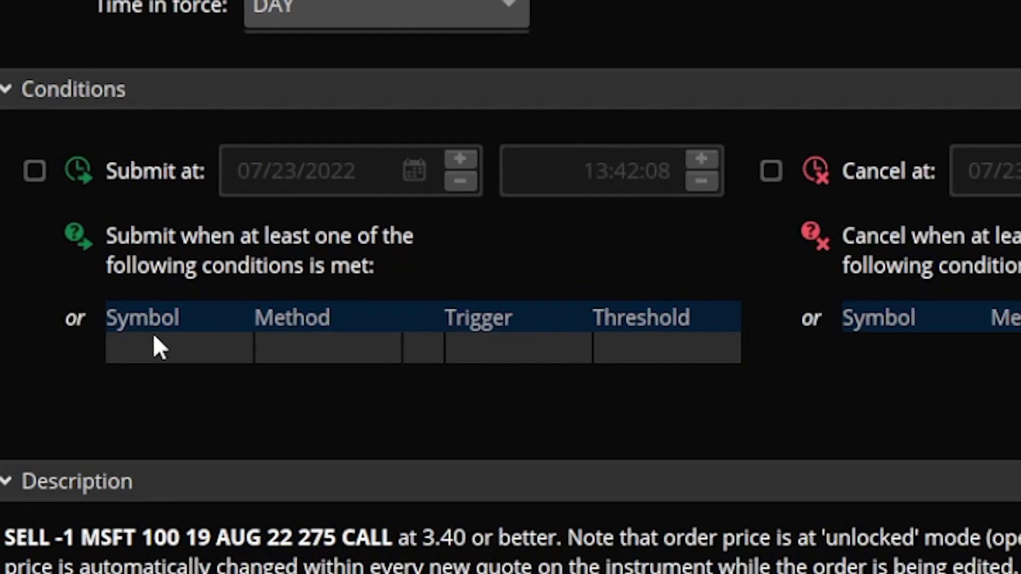
Step: Add an MSFT submit condition using the STUDY method and open its Study Order Condition editor
{"action": "left_click", "coordinate": [159, 349]}
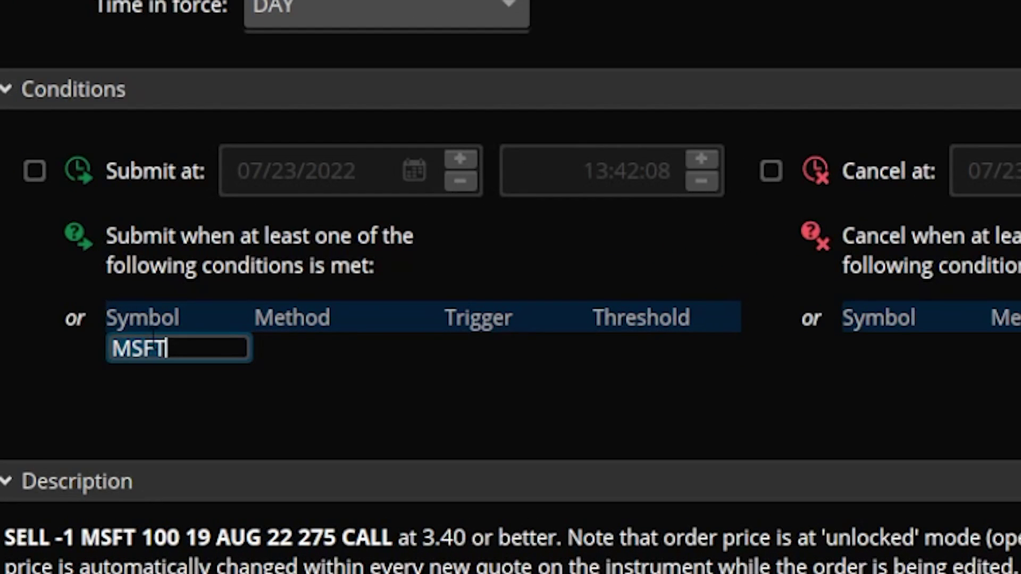
{"action": "left_click", "coordinate": [333, 346]}
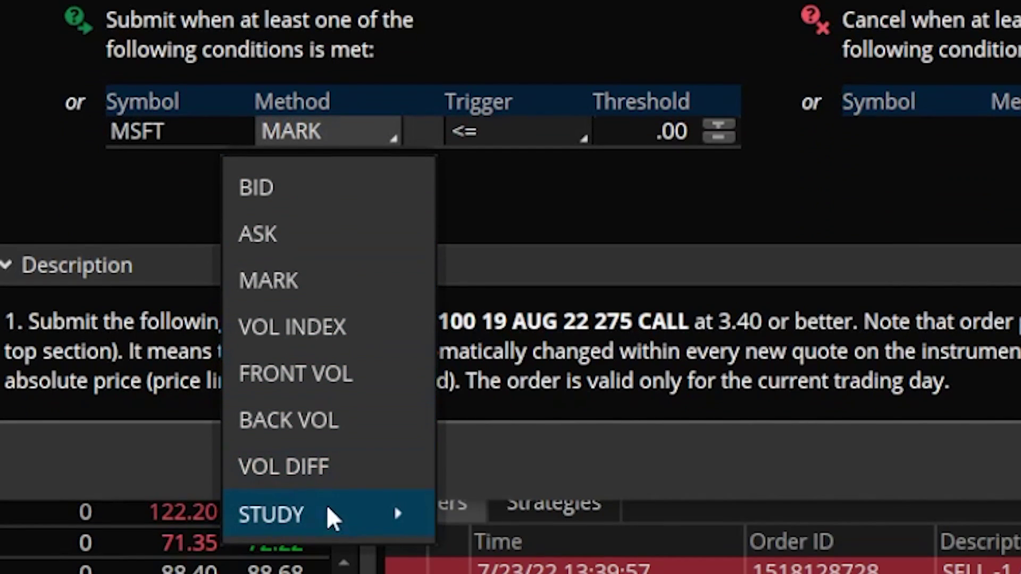
{"action": "mouse_move", "coordinate": [330, 516]}
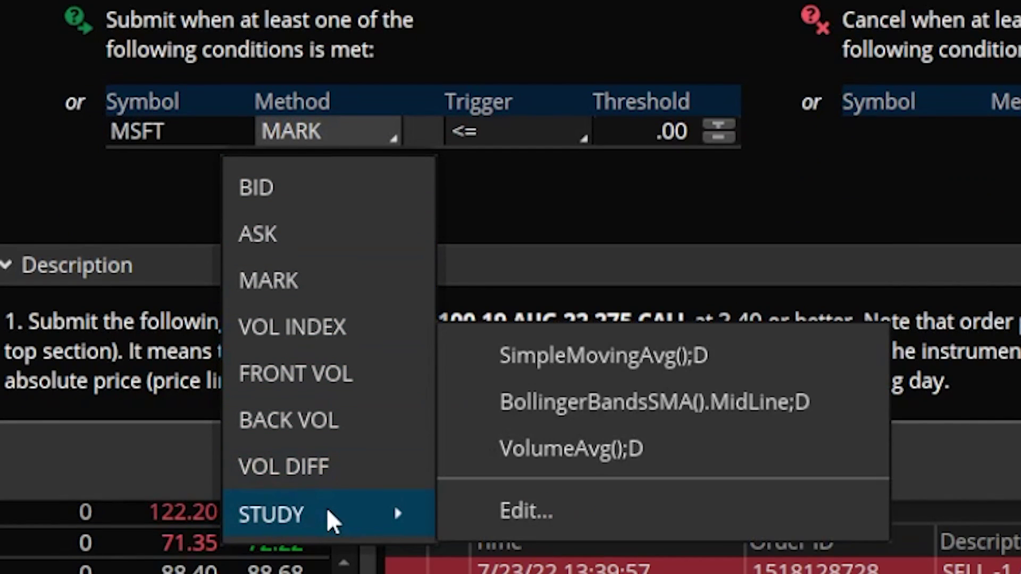
{"action": "left_click", "coordinate": [519, 518]}
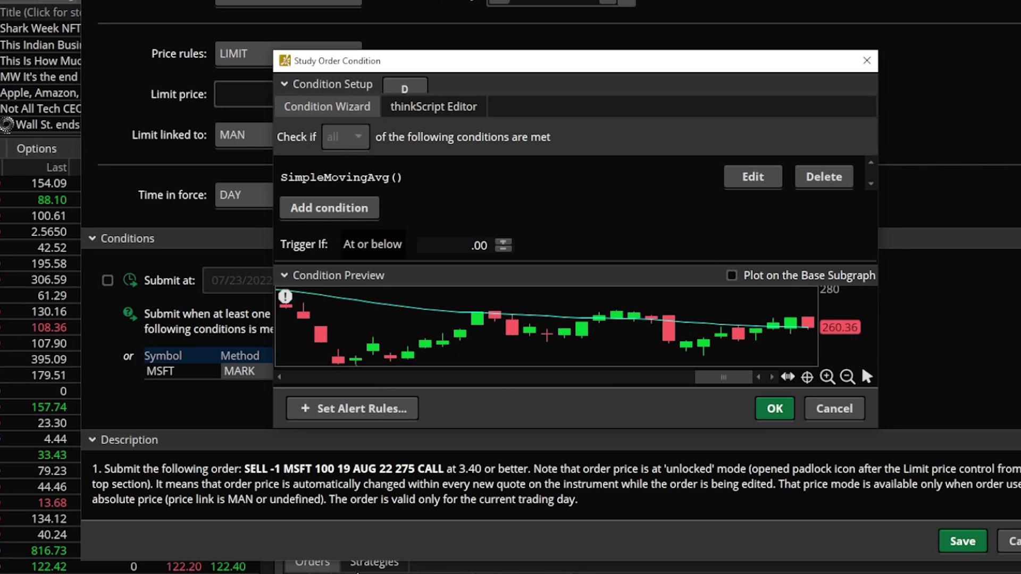
Step: Delete the default condition and add a SimpleMovingAvg study with length 21
{"action": "left_click", "coordinate": [822, 178]}
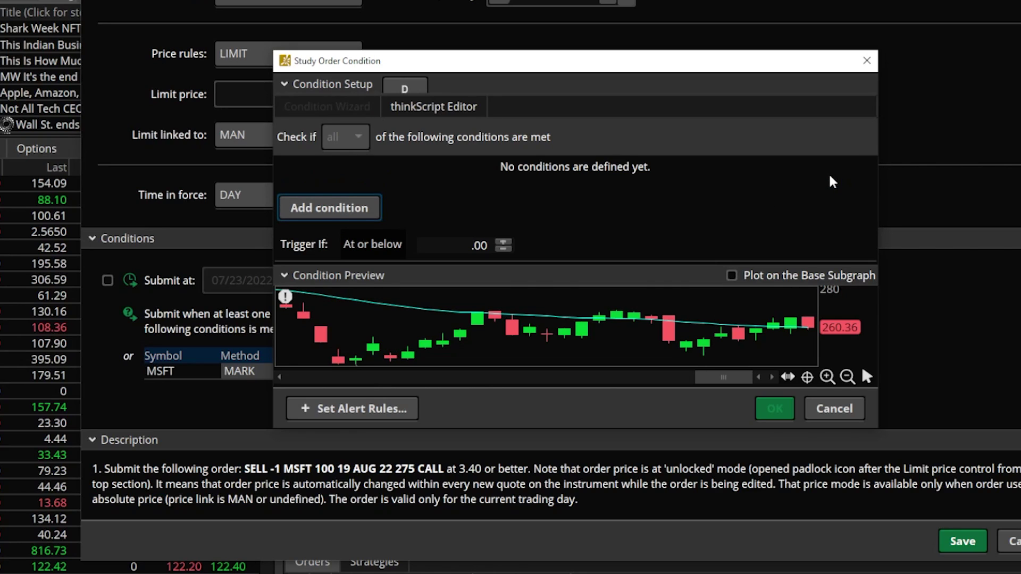
{"action": "left_click", "coordinate": [363, 210]}
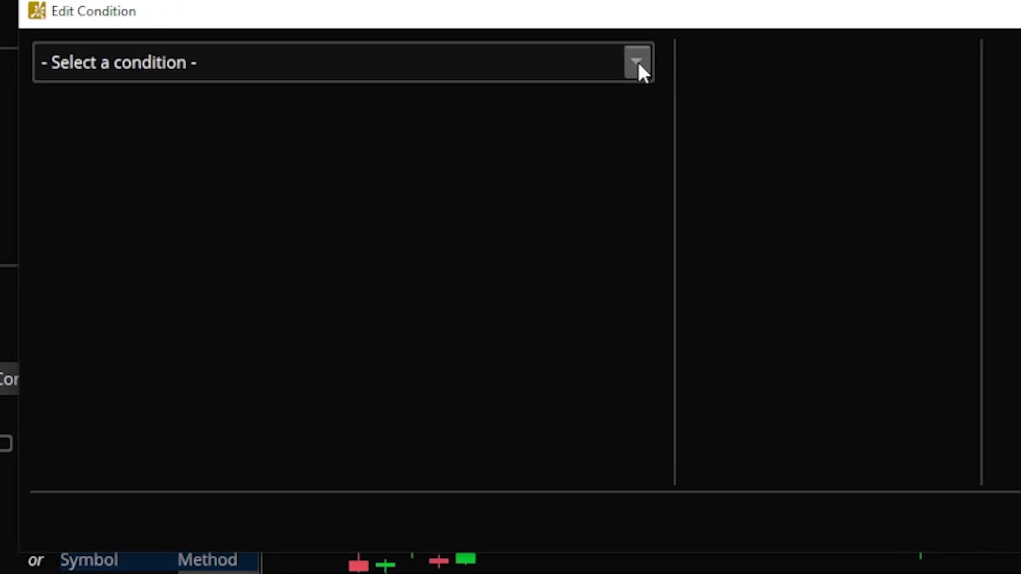
{"action": "left_click", "coordinate": [638, 63]}
{"action": "left_click", "coordinate": [349, 155]}
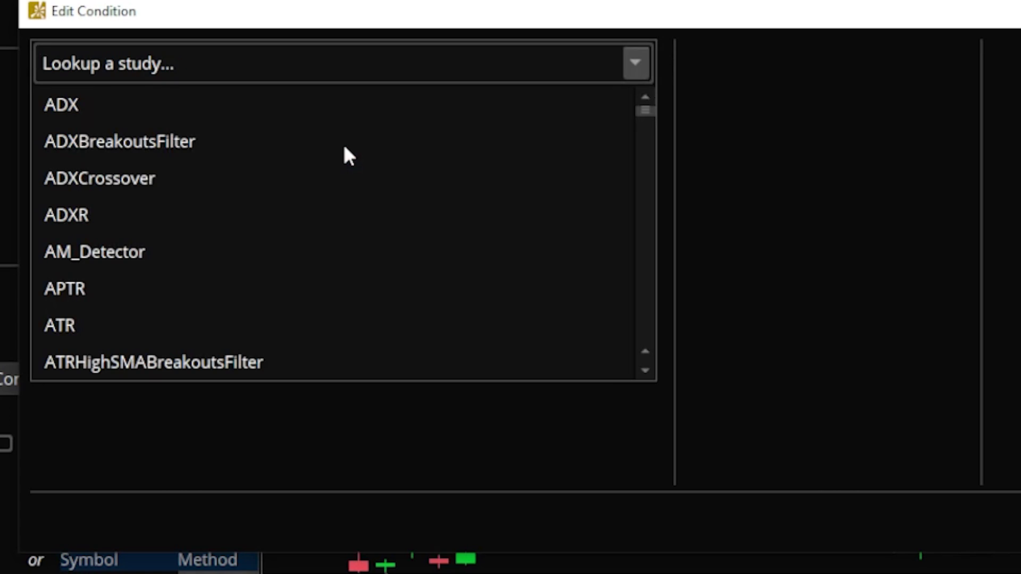
{"action": "left_click", "coordinate": [294, 61]}
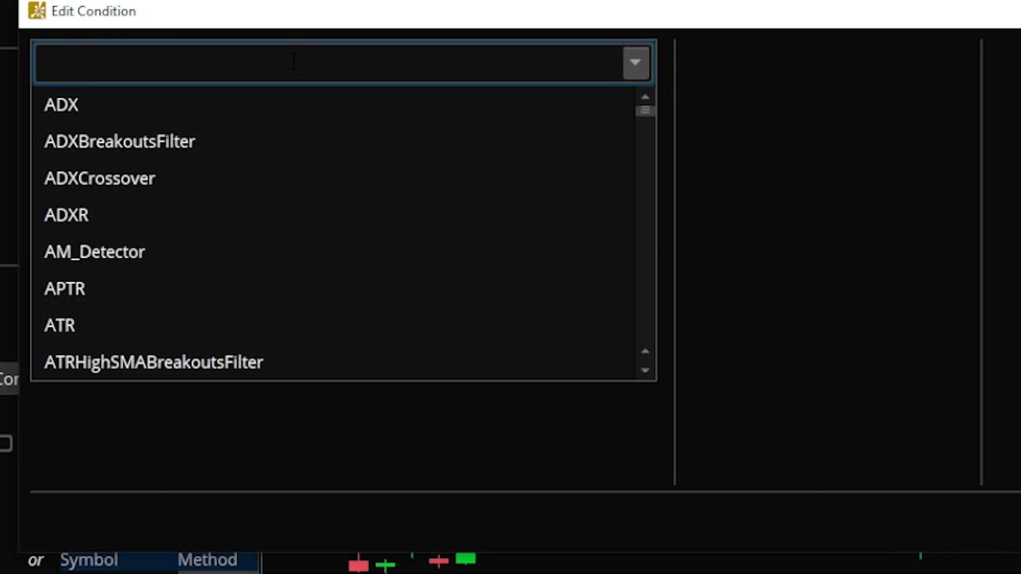
{"action": "type", "text": "Simple"}
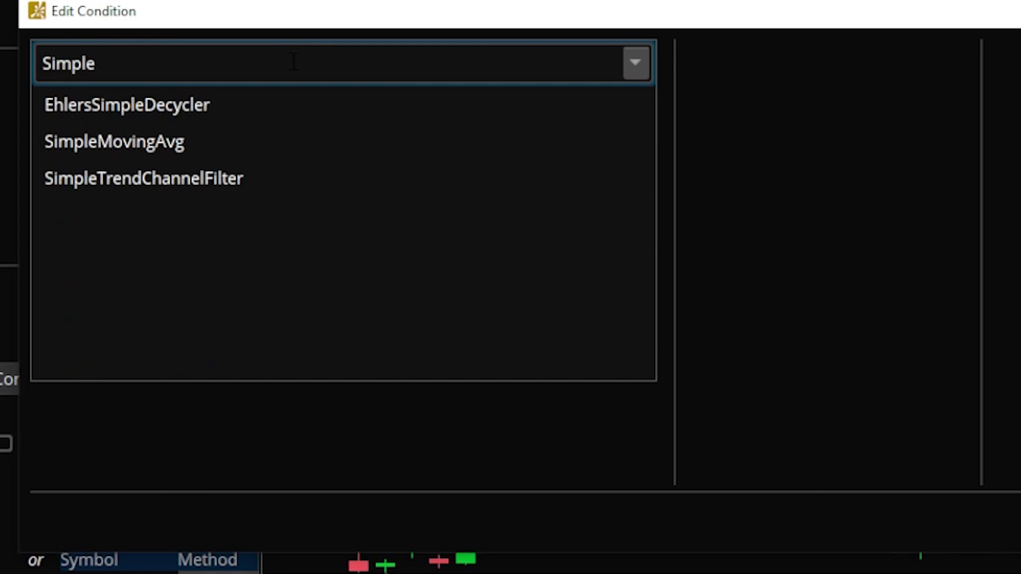
{"action": "left_click", "coordinate": [87, 136]}
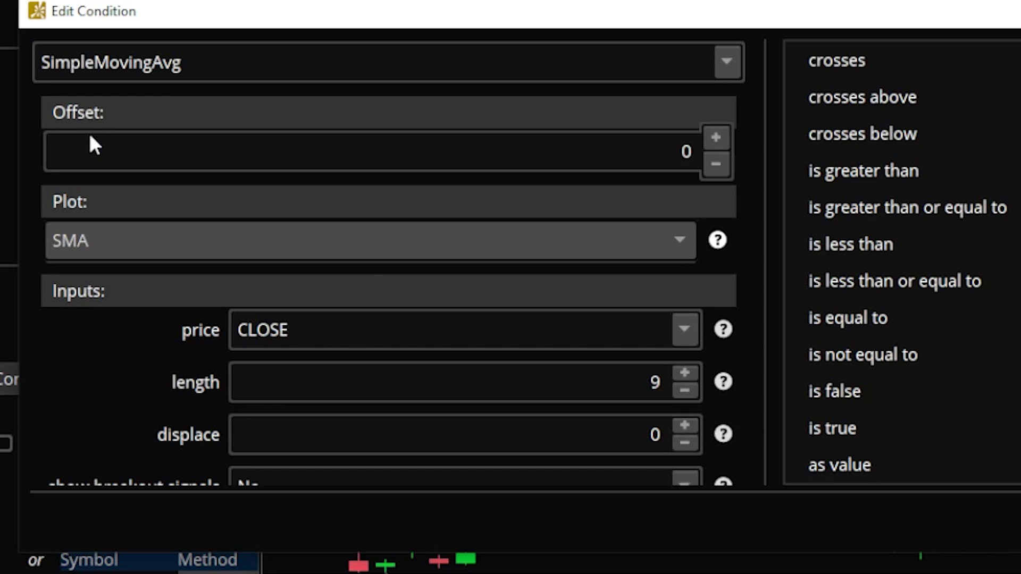
{"action": "left_click", "coordinate": [697, 375]}
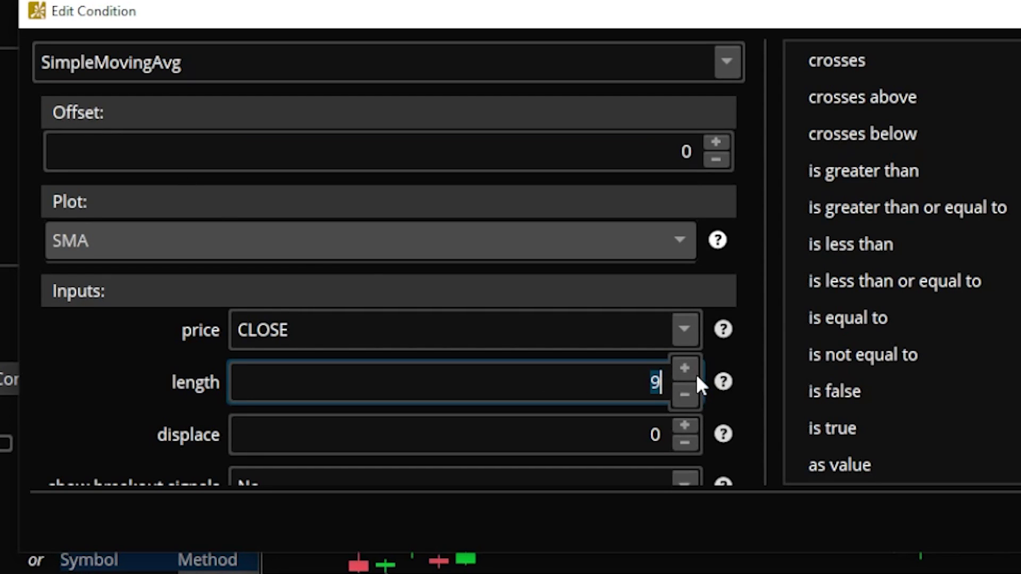
{"action": "type", "text": "21"}
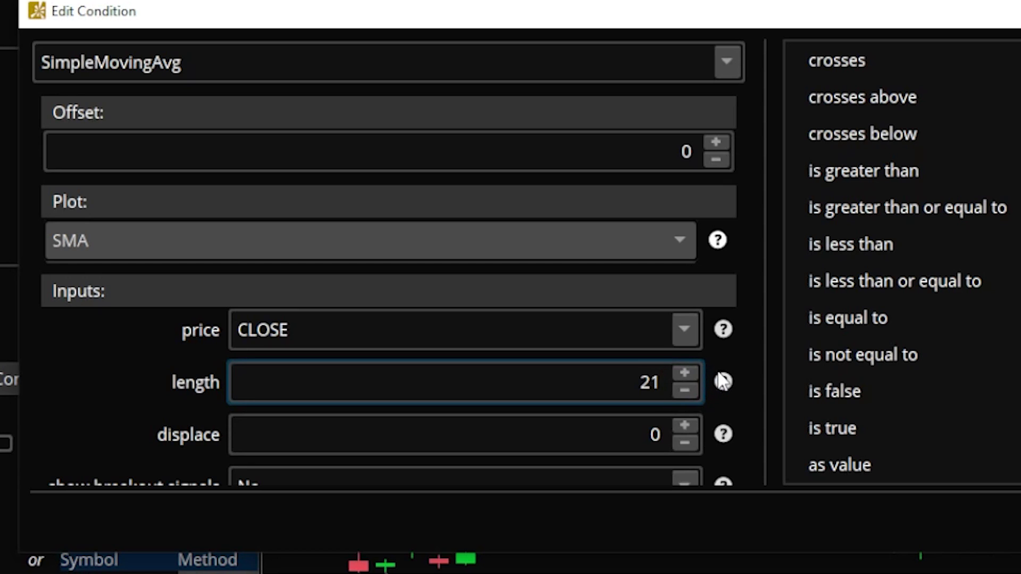
Step: Make it cross below a SimpleMovingAvg of length 50 and save the condition
{"action": "left_click", "coordinate": [1003, 137]}
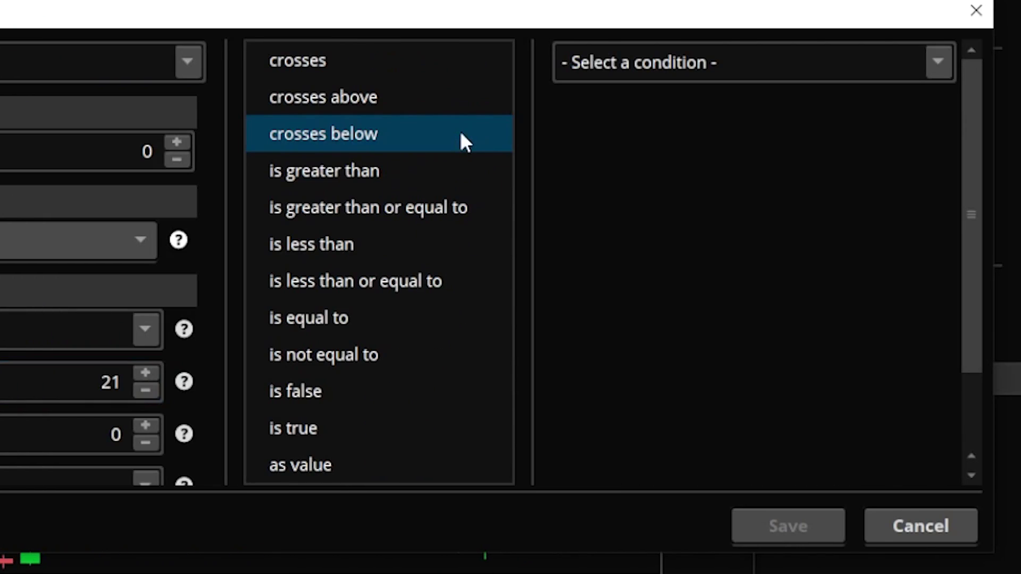
{"action": "left_click", "coordinate": [685, 62]}
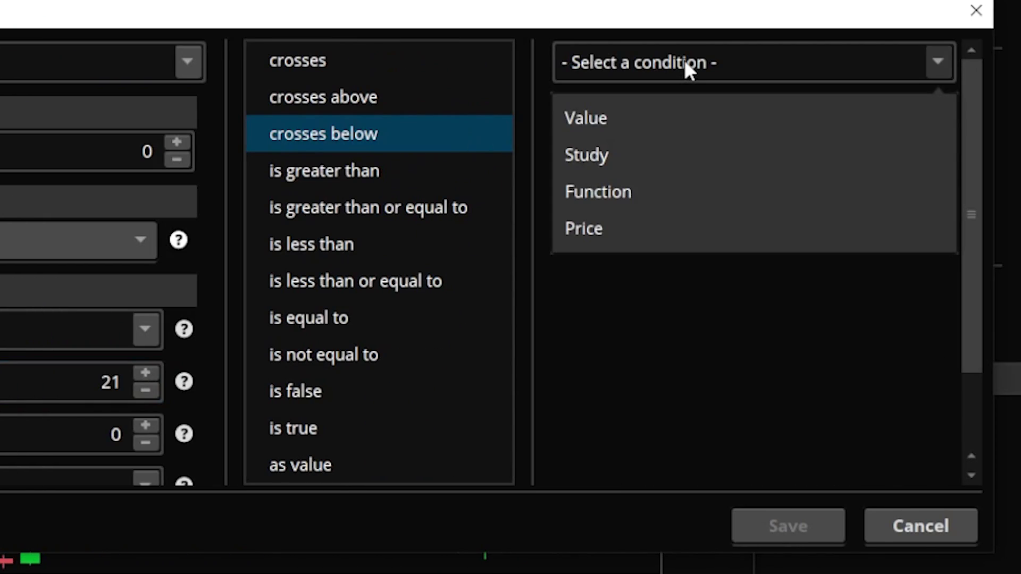
{"action": "left_click", "coordinate": [654, 142]}
{"action": "left_click", "coordinate": [645, 70]}
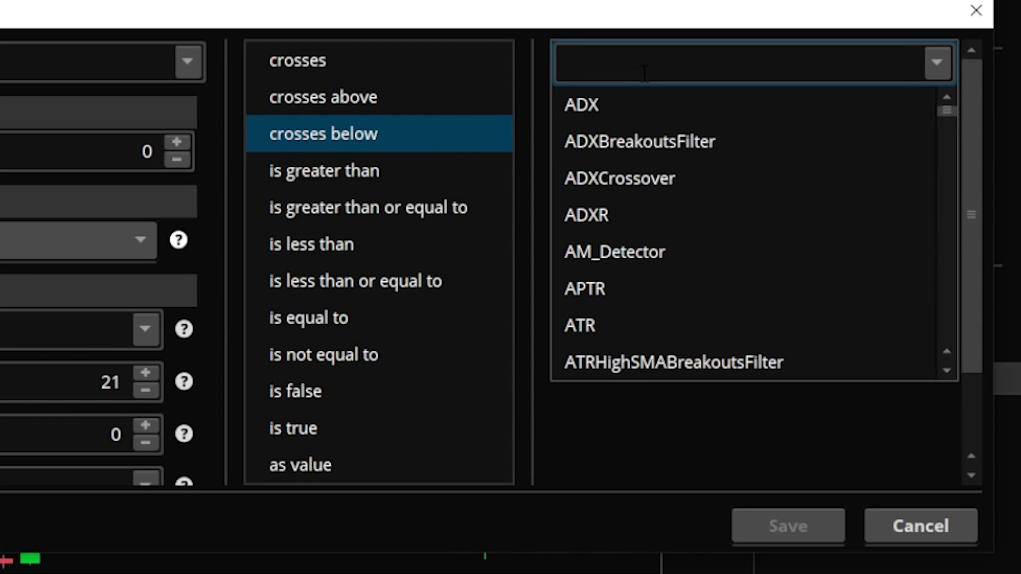
{"action": "type", "text": "simple"}
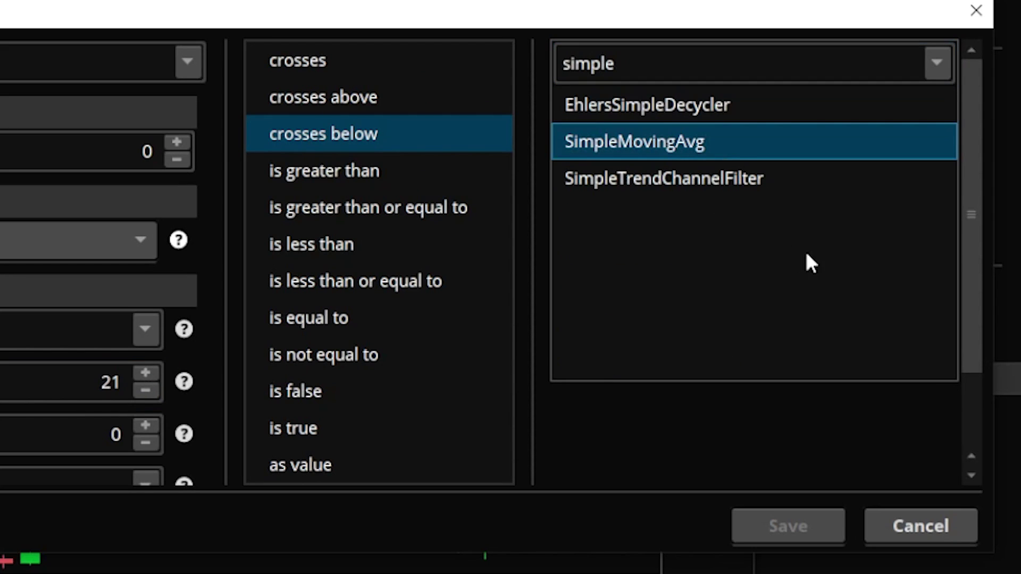
{"action": "left_click", "coordinate": [716, 142]}
{"action": "double_click", "coordinate": [866, 382]}
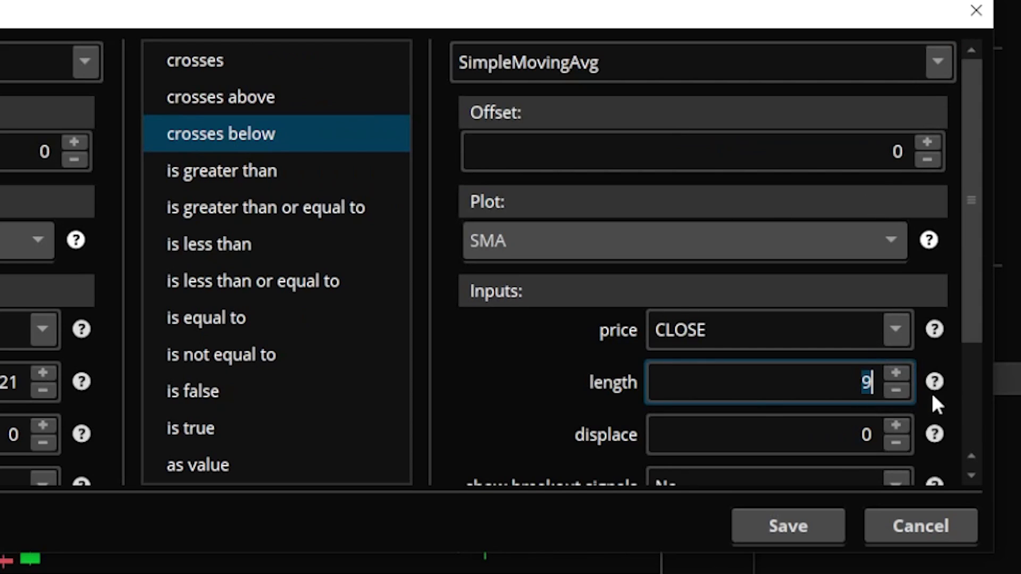
{"action": "type", "text": "50"}
{"action": "left_click", "coordinate": [803, 531]}
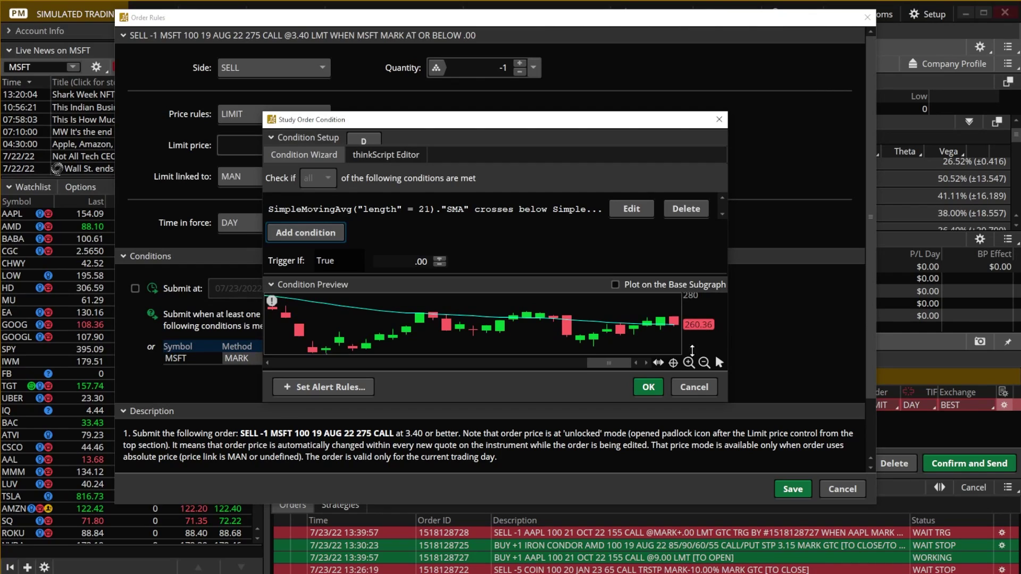
Step: Apply the SMA 21/50 crossover condition and link the MSFT sell limit to MARK
{"action": "left_click", "coordinate": [641, 385]}
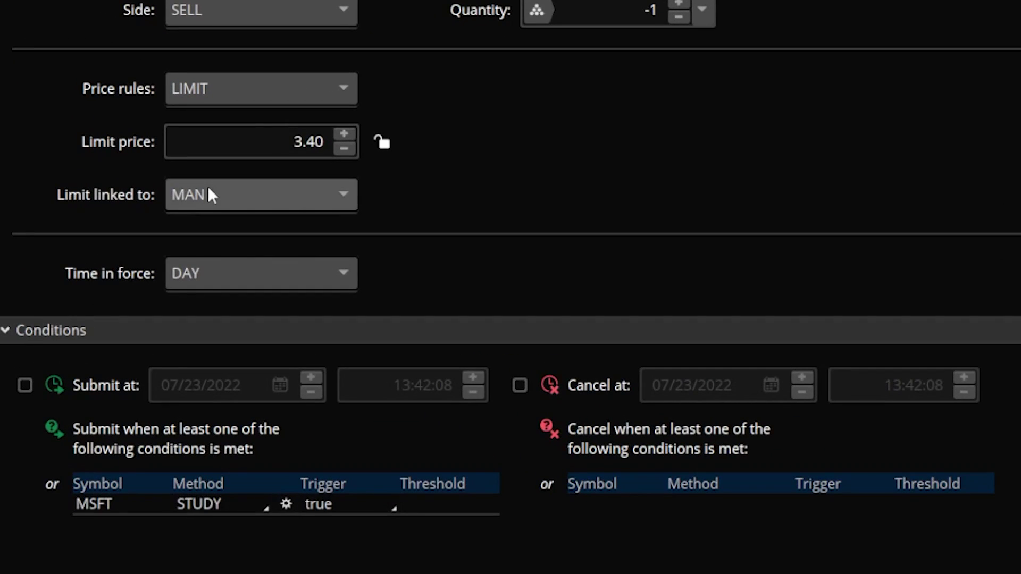
{"action": "left_click", "coordinate": [229, 194]}
{"action": "scroll", "coordinate": [245, 342], "scroll_direction": "down", "scroll_amount": 4}
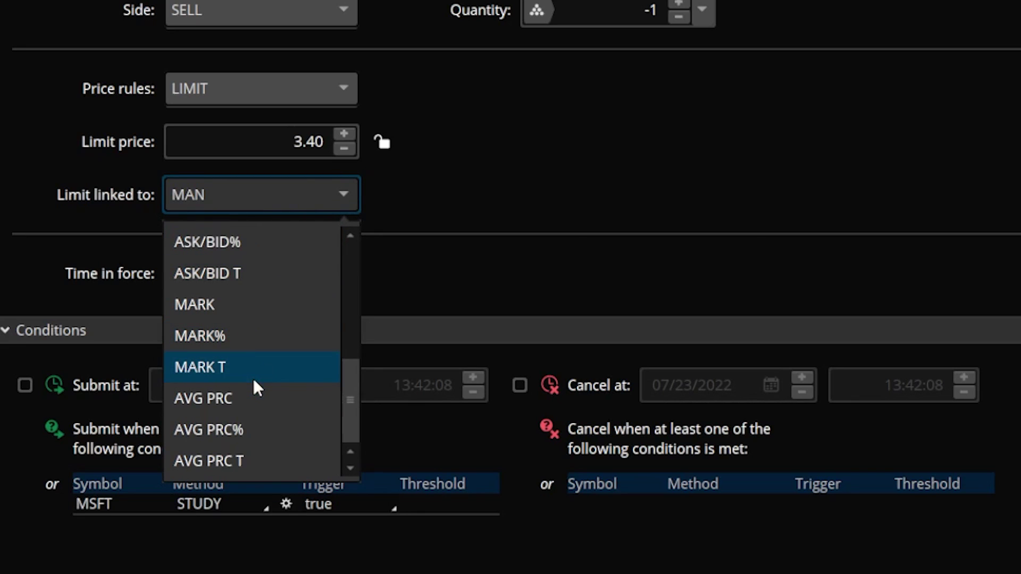
{"action": "left_click", "coordinate": [236, 304]}
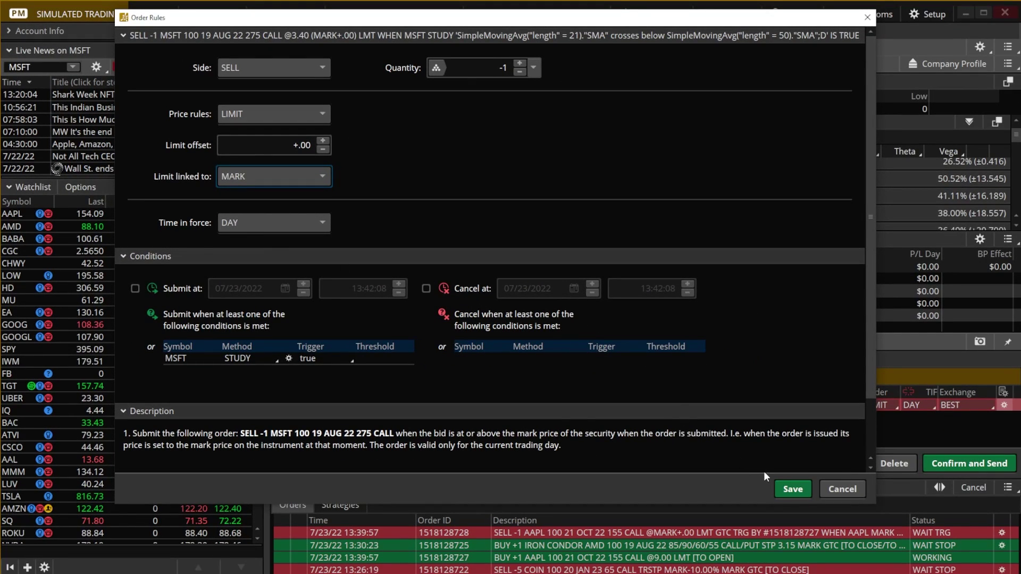
Step: Save the order rules, change the MSFT 275 call sell's TIF to GTC, and send it
{"action": "left_click", "coordinate": [791, 489]}
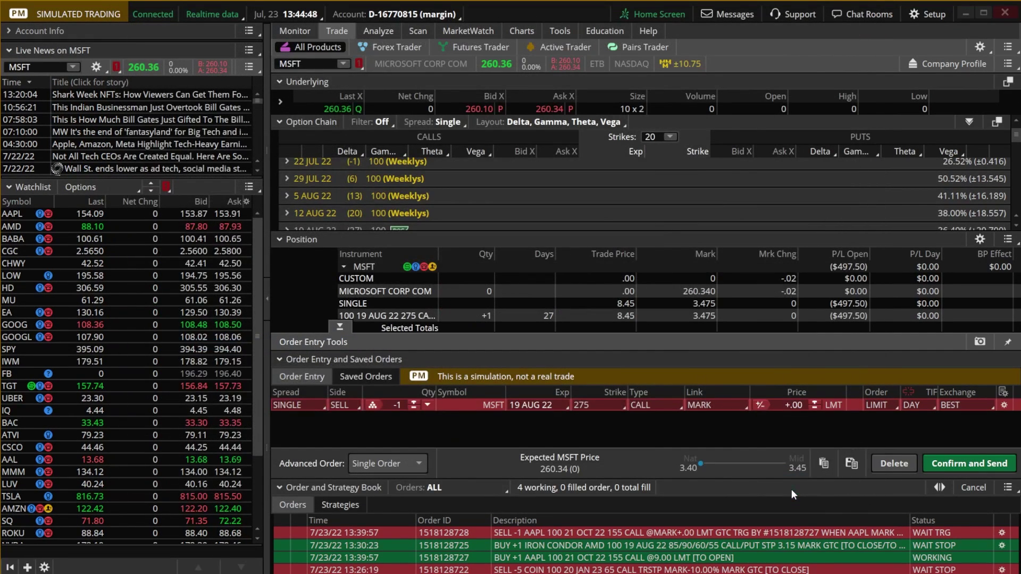
{"action": "left_click", "coordinate": [914, 405]}
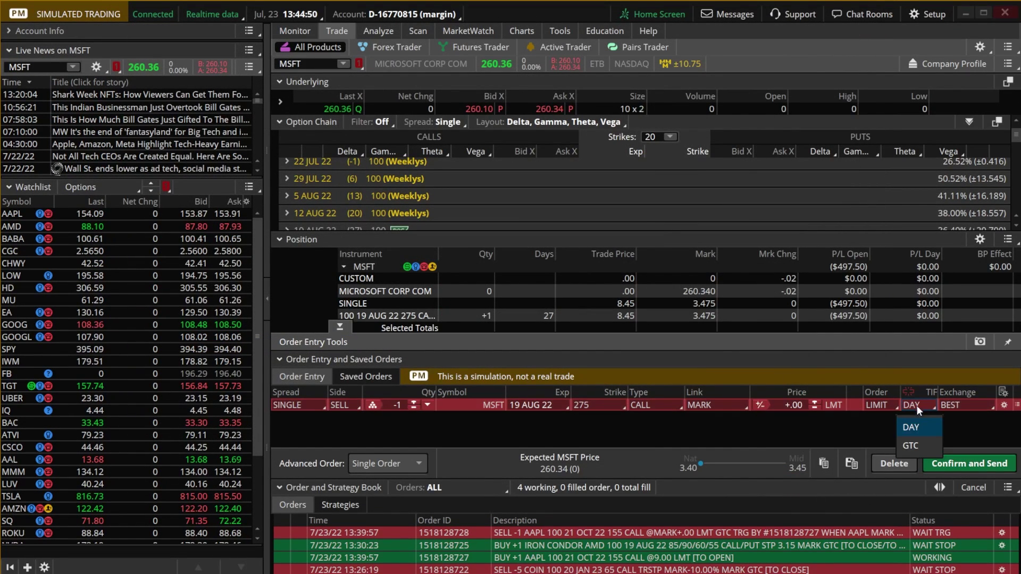
{"action": "left_click", "coordinate": [922, 445]}
{"action": "left_click", "coordinate": [957, 465]}
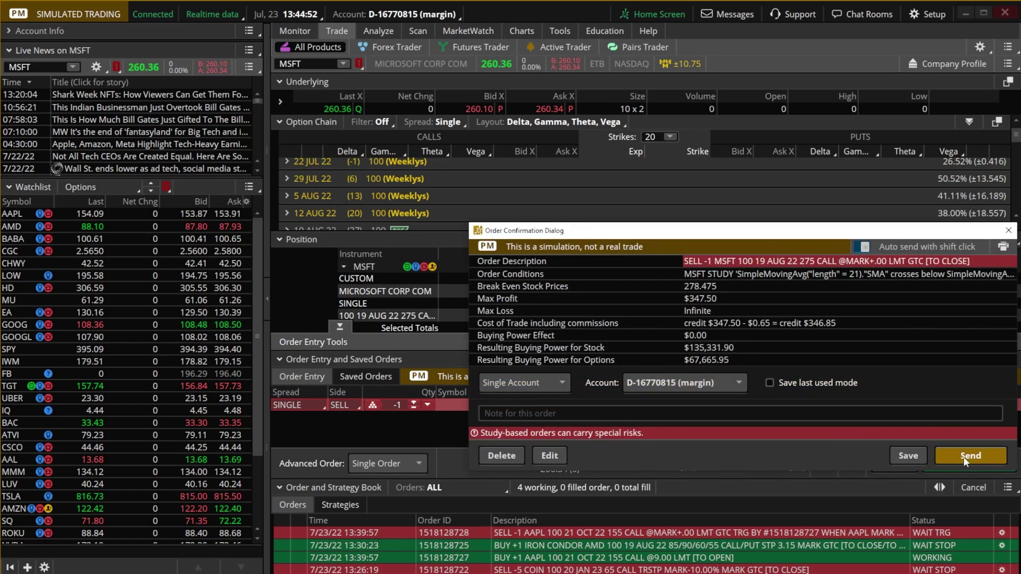
{"action": "left_click", "coordinate": [963, 457]}
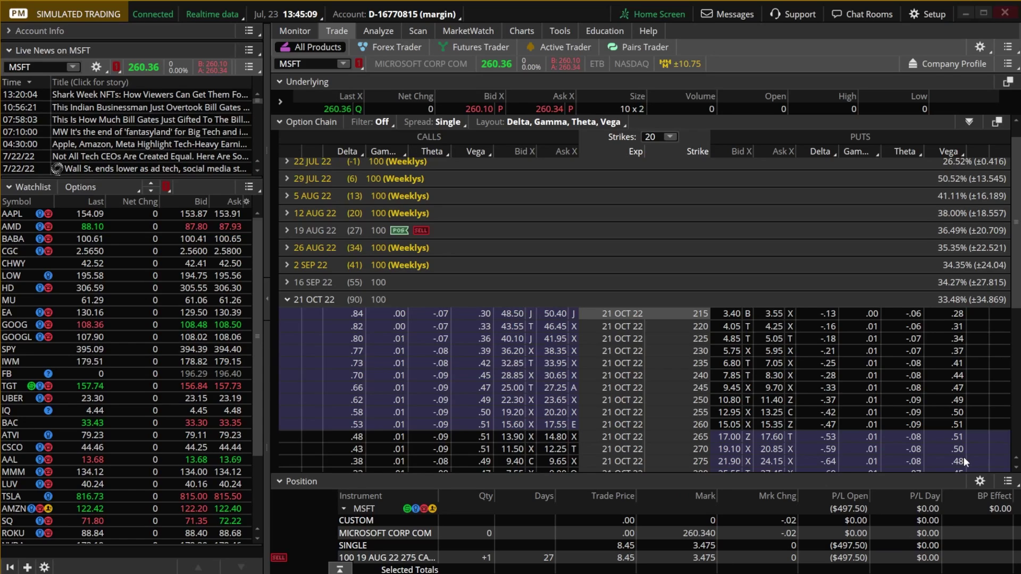
{"action": "left_click", "coordinate": [962, 460]}
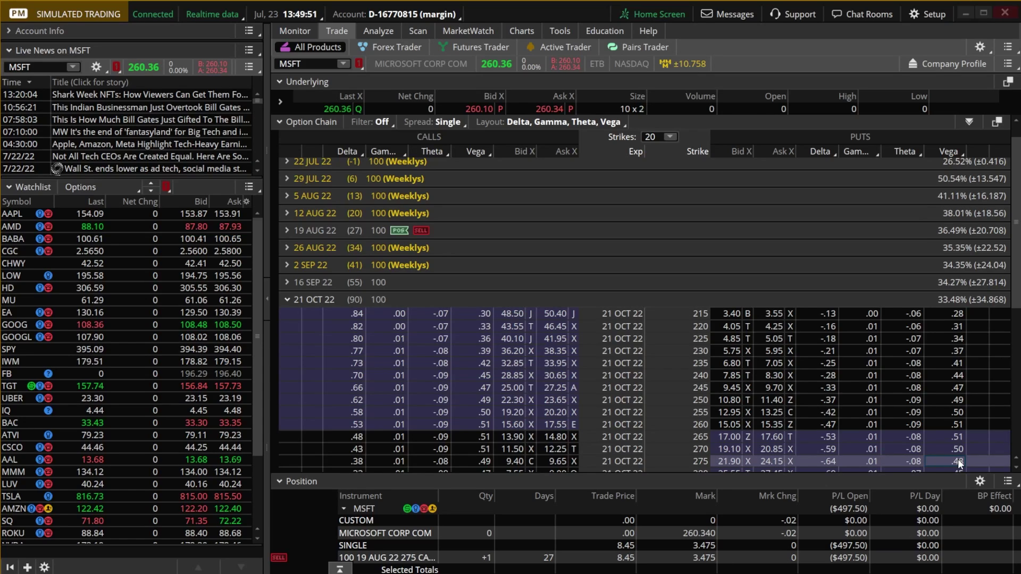